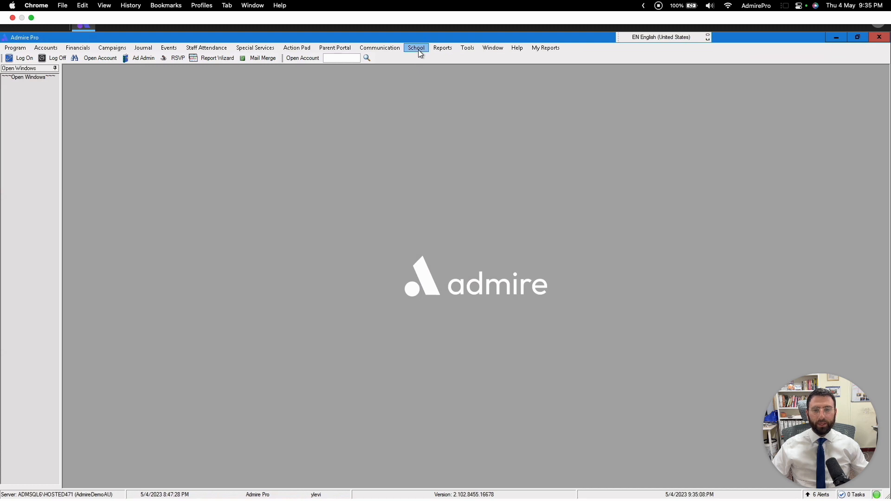
Open Meal Attendance for the school and set the lookup format to Meal Attendance Lookup -- by Month.
{"action": "left_click", "coordinate": [419, 49]}
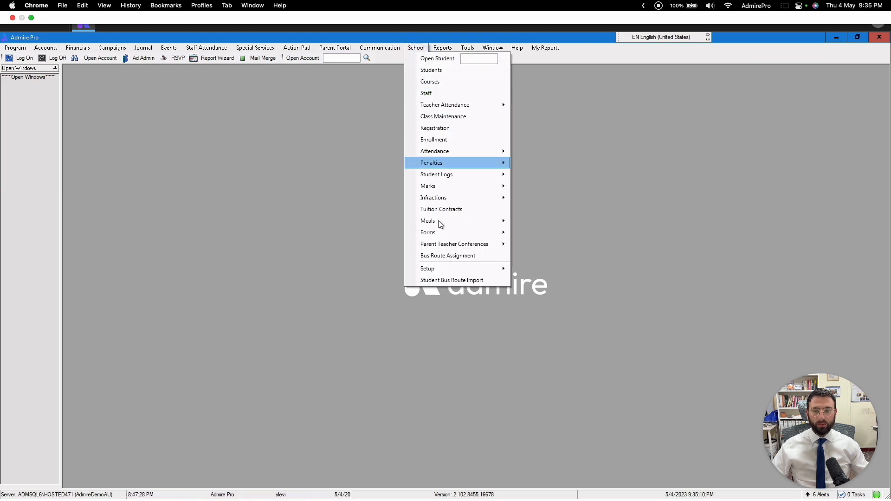
{"action": "mouse_move", "coordinate": [438, 220]}
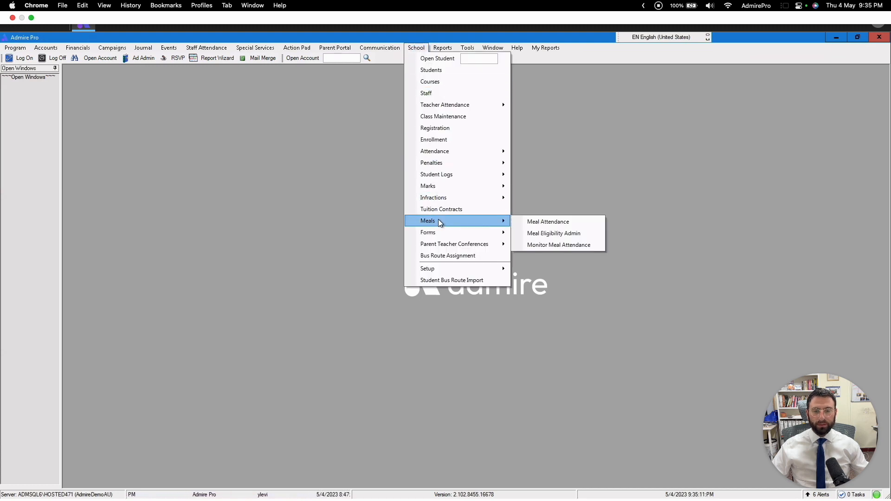
{"action": "left_click", "coordinate": [530, 225]}
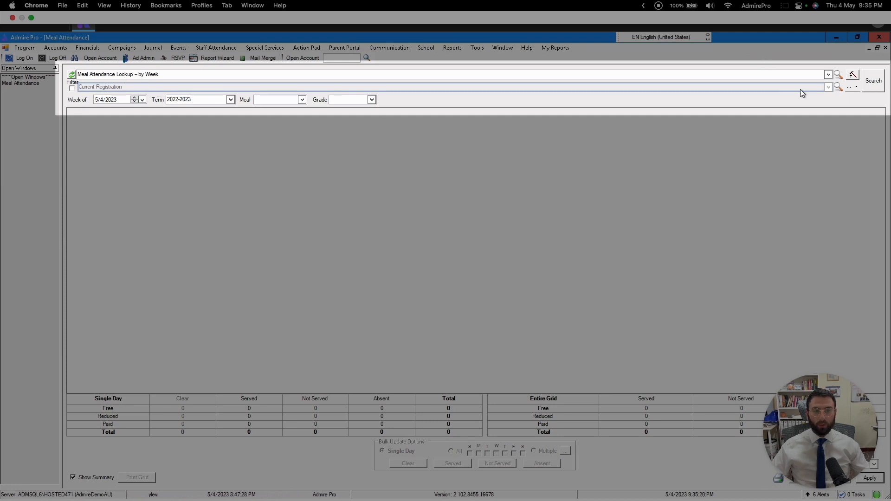
{"action": "left_click", "coordinate": [828, 75]}
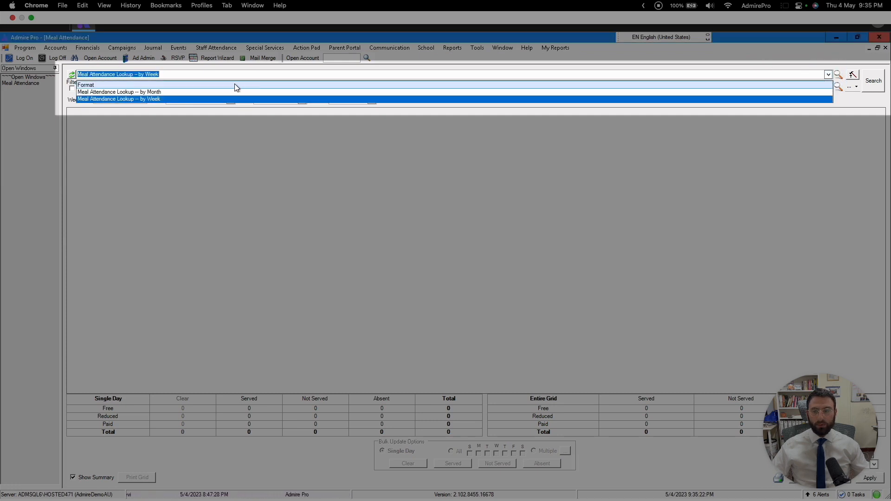
{"action": "left_click", "coordinate": [119, 94]}
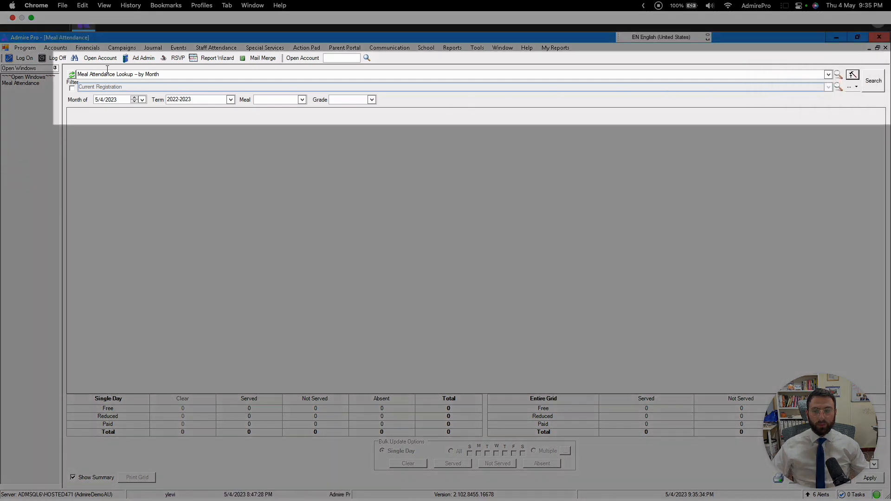
Enable the lookup filter, review the available filters and keep Current Registration.
{"action": "left_click", "coordinate": [72, 88]}
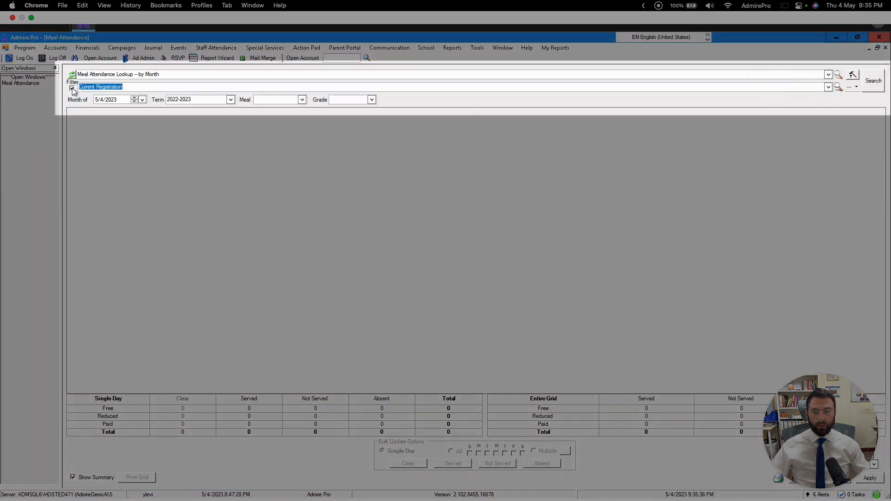
{"action": "left_click", "coordinate": [828, 86]}
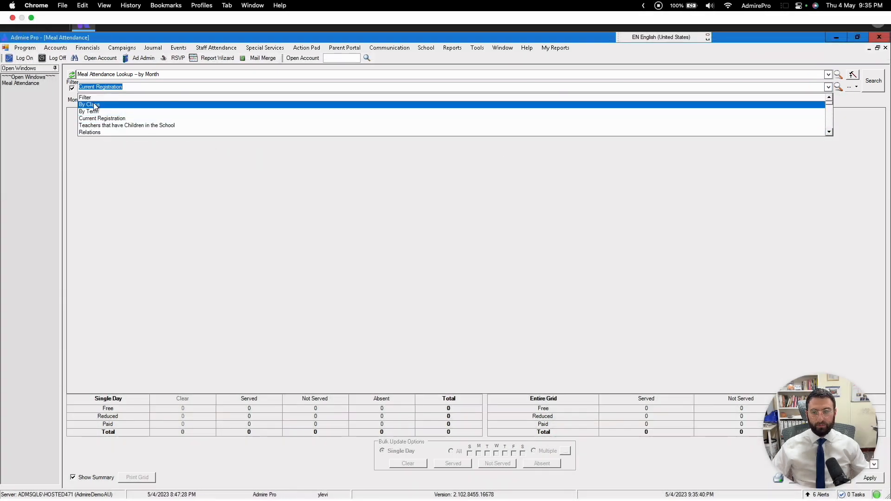
{"action": "left_click", "coordinate": [73, 89]}
{"action": "left_click", "coordinate": [73, 89]}
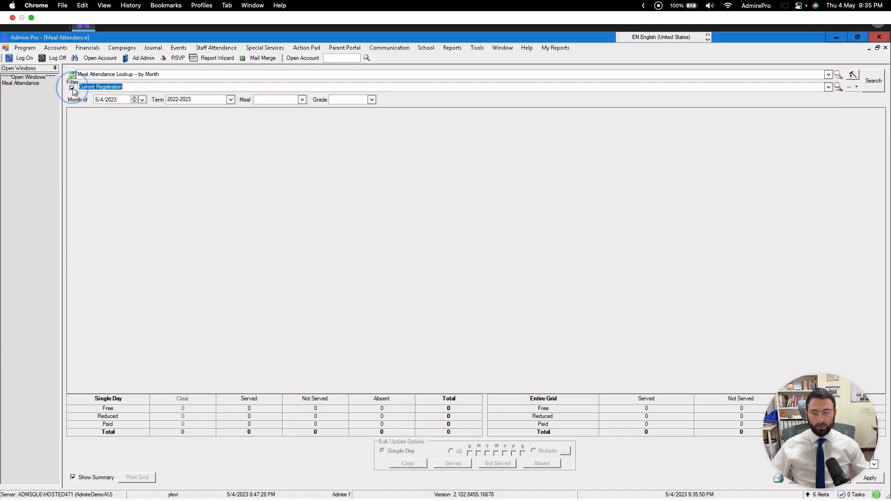
{"action": "left_click", "coordinate": [73, 89]}
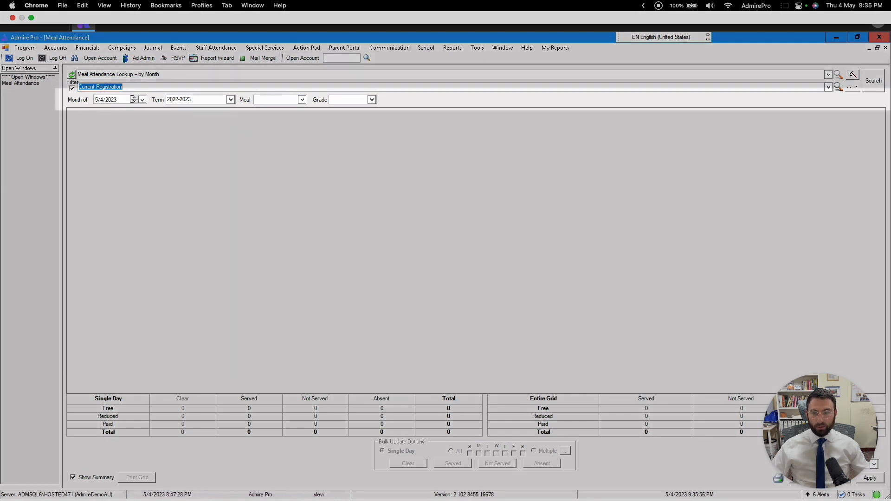
Set the lookup's Month of date to 4/30/2023.
{"action": "left_click", "coordinate": [142, 100]}
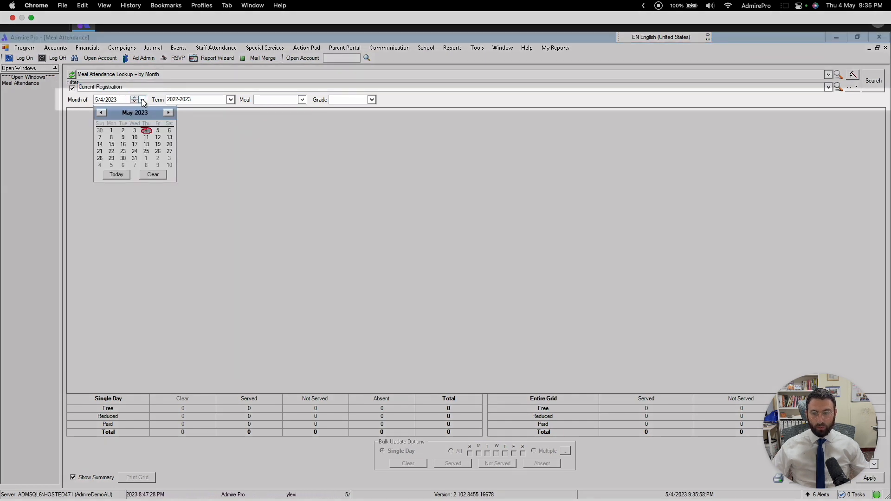
{"action": "left_click", "coordinate": [101, 113]}
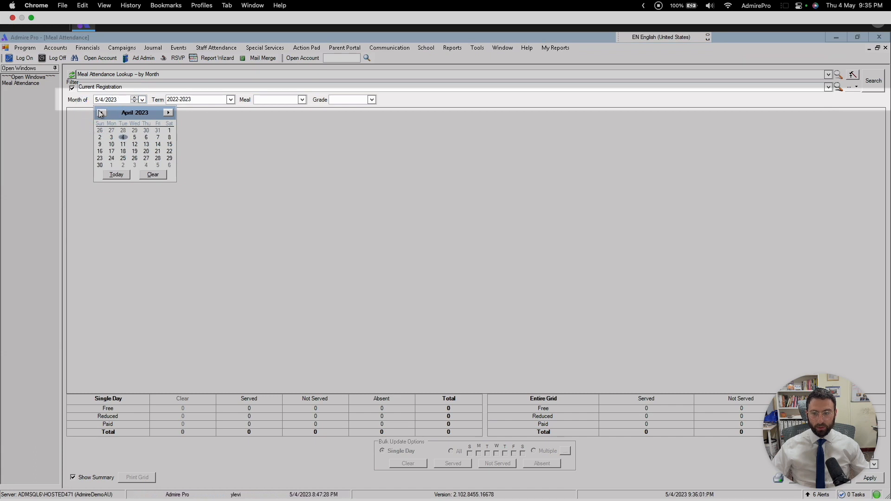
{"action": "left_click", "coordinate": [100, 167]}
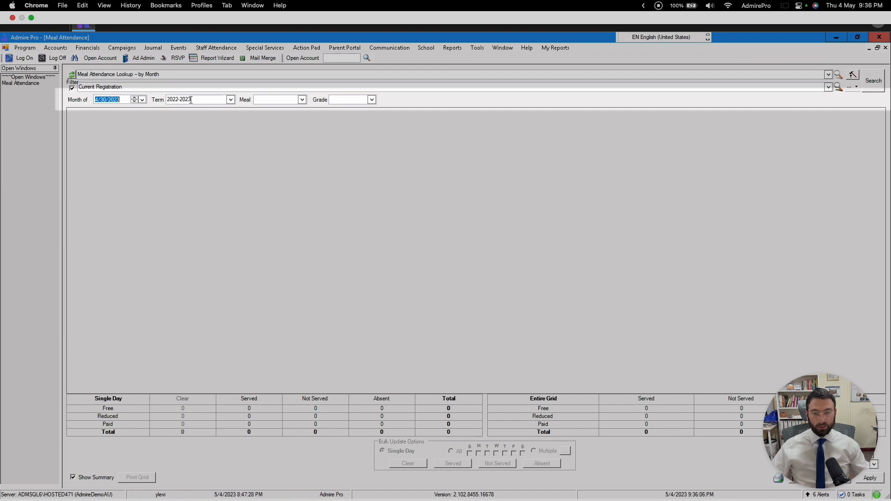
Choose the 2022-2023 term and the Lunch meal, and run the meal attendance search.
{"action": "left_click", "coordinate": [230, 99]}
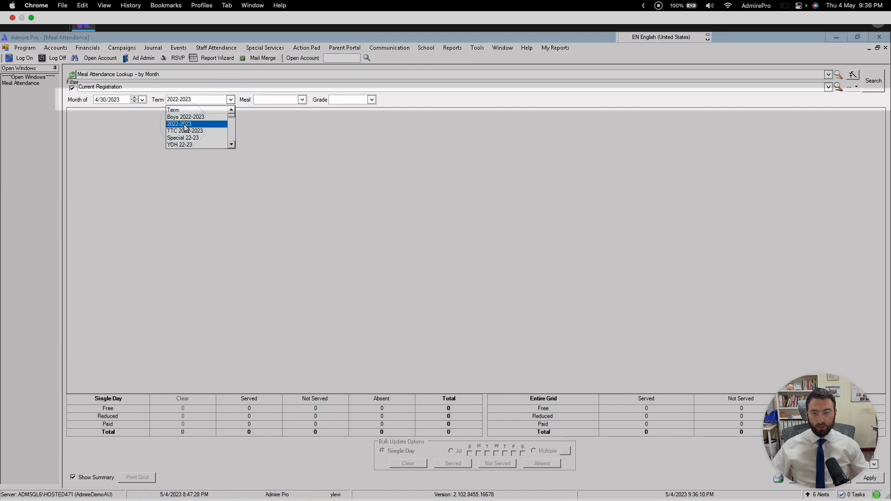
{"action": "left_click", "coordinate": [185, 124]}
{"action": "left_click", "coordinate": [302, 99]}
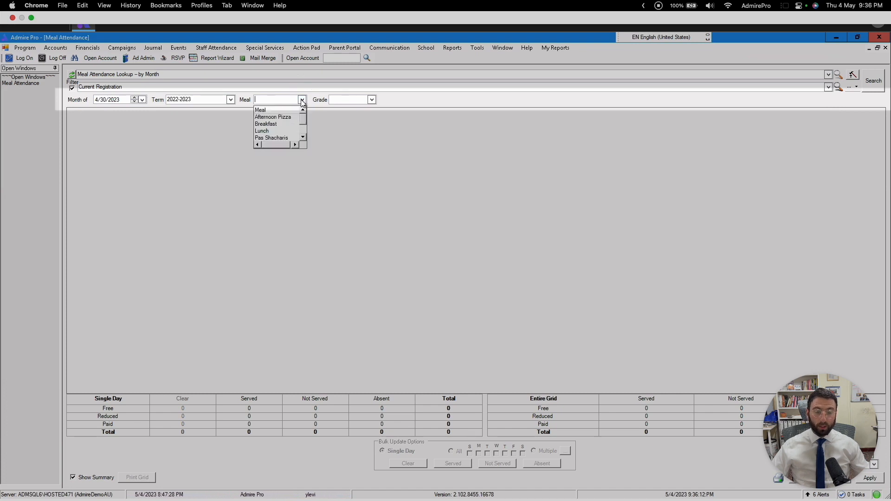
{"action": "left_click", "coordinate": [270, 131]}
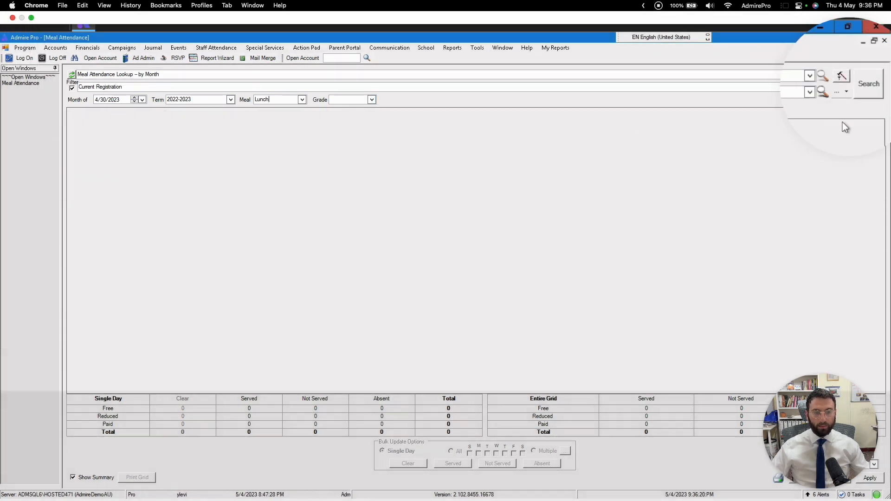
{"action": "left_click", "coordinate": [872, 83]}
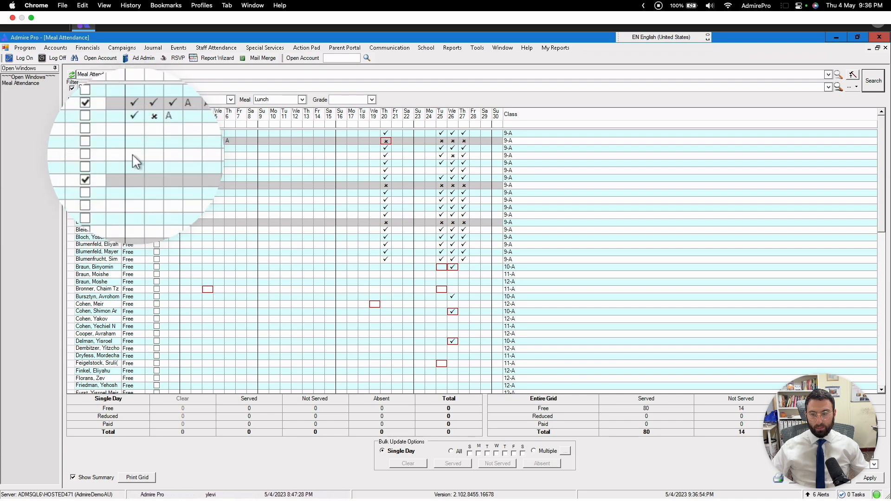
Cycle the sixth listed student's April 2 lunch through the attendance statuses and leave it marked as served.
{"action": "left_click", "coordinate": [136, 161]}
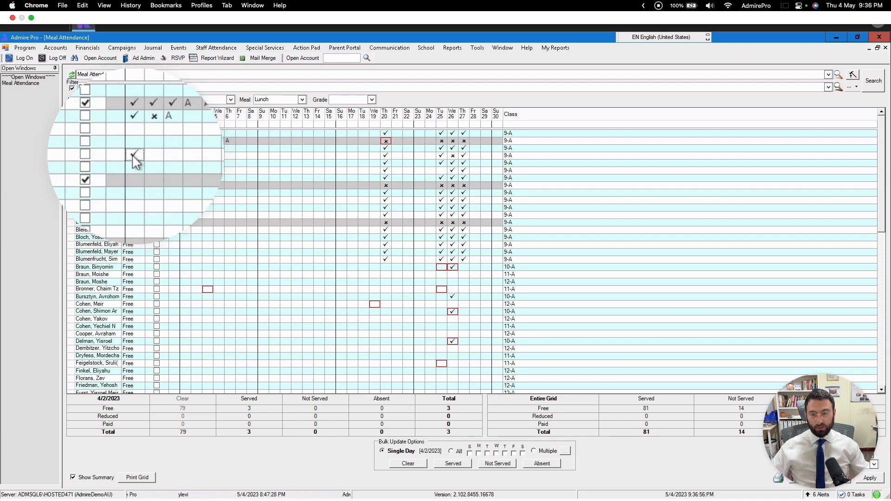
{"action": "left_click", "coordinate": [133, 158]}
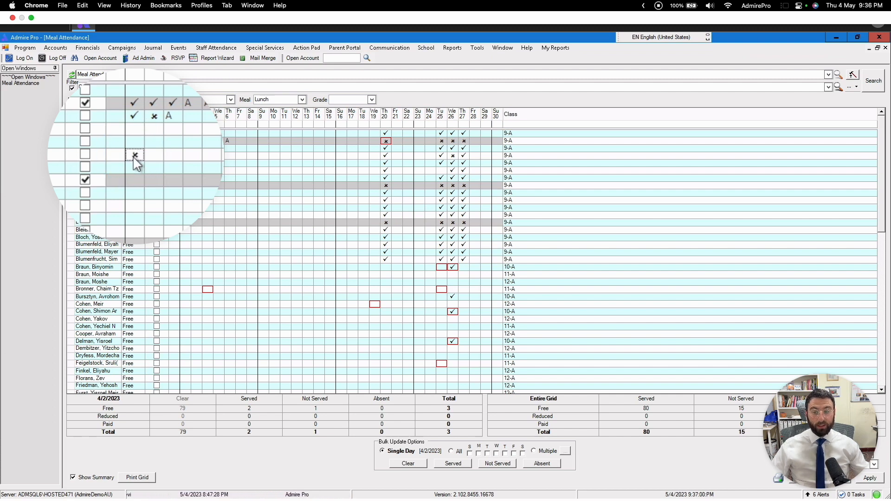
{"action": "left_click", "coordinate": [136, 159]}
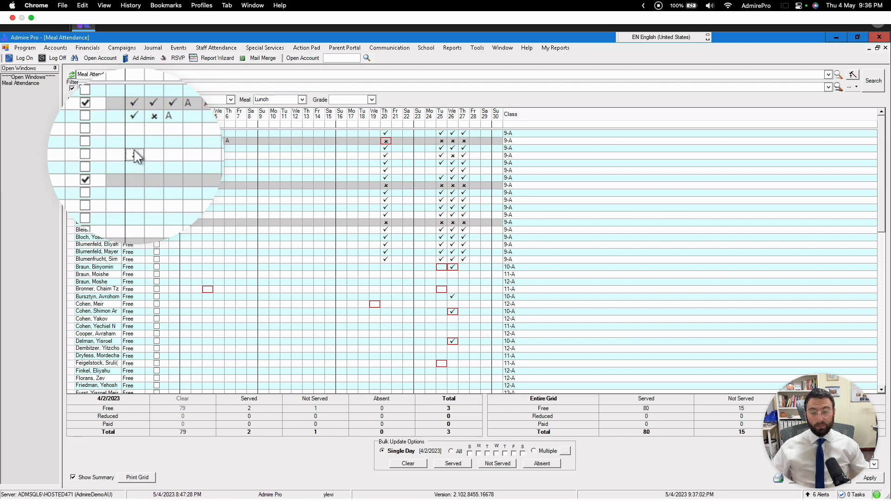
{"action": "left_click", "coordinate": [138, 159]}
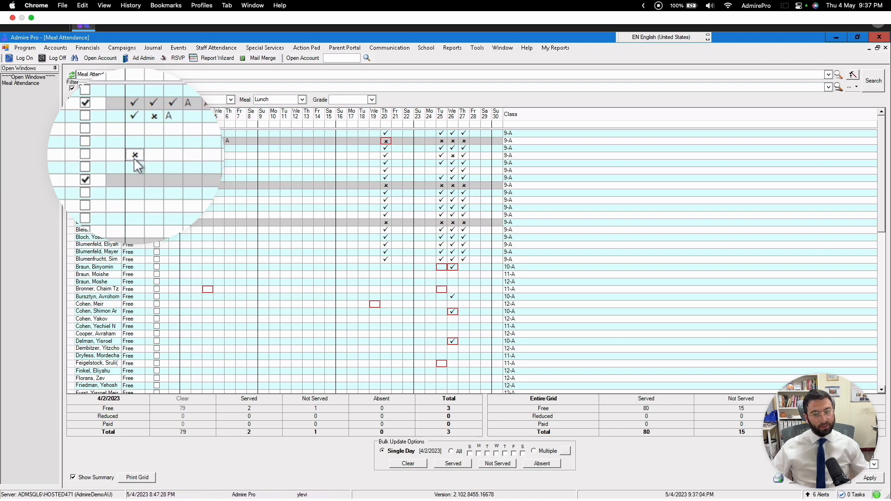
{"action": "left_click", "coordinate": [134, 157]}
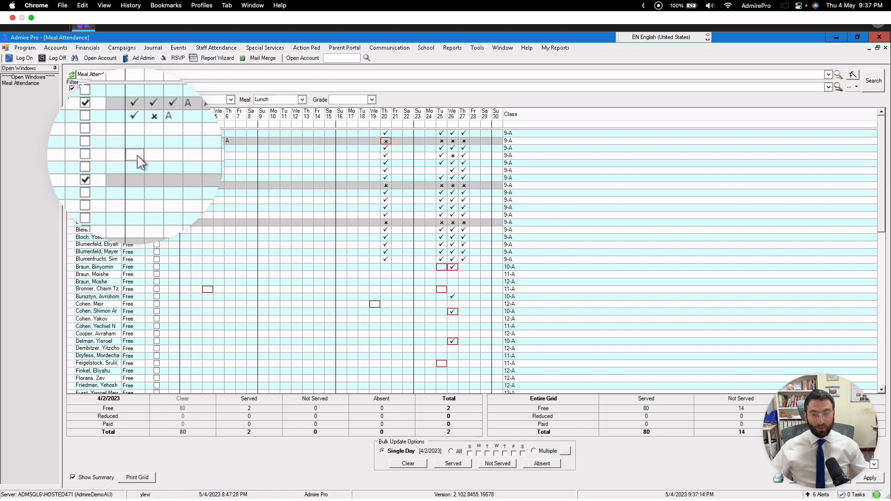
{"action": "left_click", "coordinate": [186, 172]}
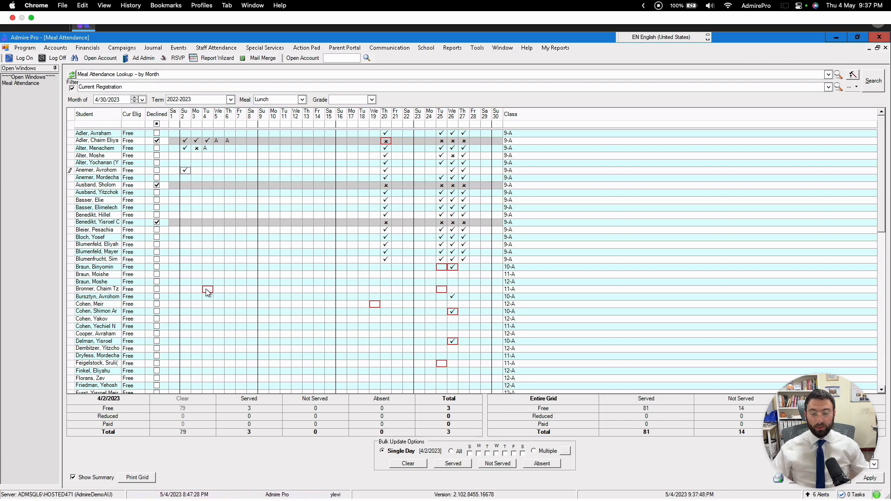
View the attendance record behind the 11-A student's red-outlined April 4 cell and mark that student's lunch as absent.
{"action": "right_click", "coordinate": [208, 289]}
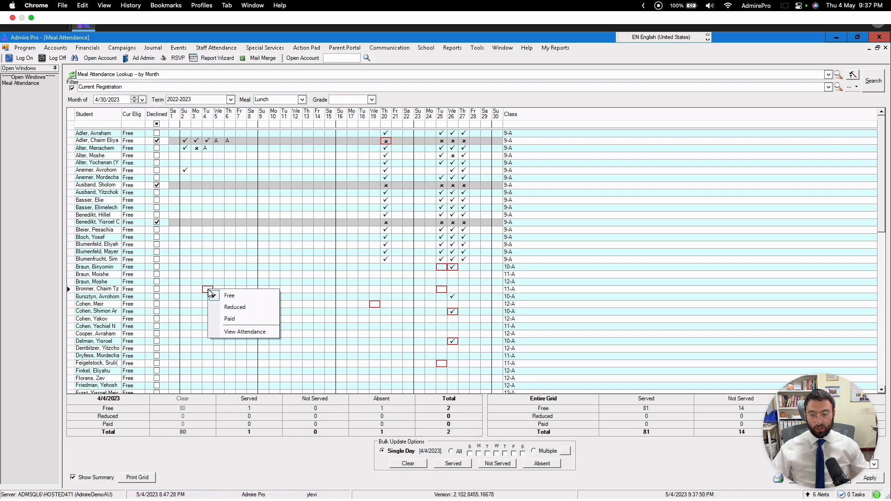
{"action": "left_click", "coordinate": [240, 332]}
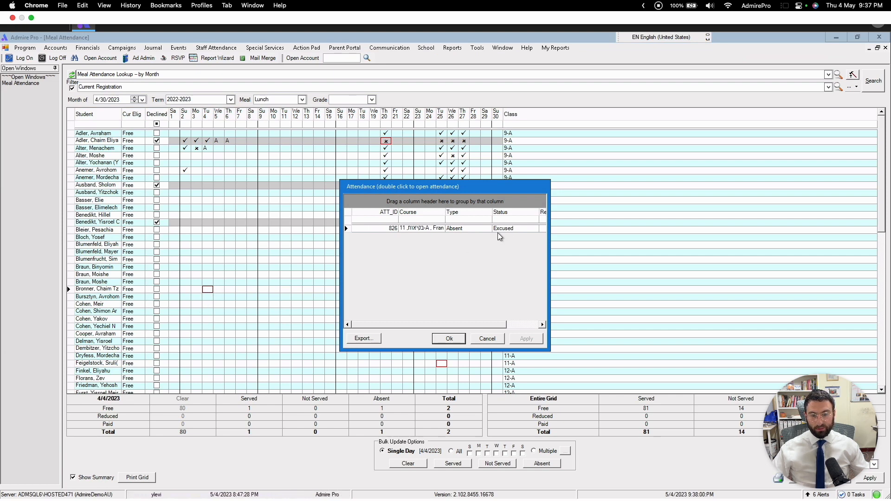
{"action": "left_click_drag", "start_coordinate": [430, 323], "coordinate": [392, 325]}
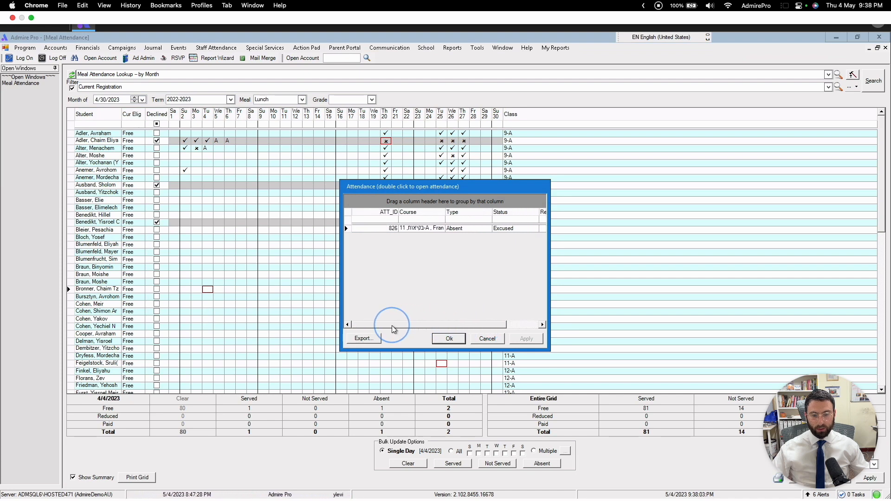
{"action": "left_click", "coordinate": [456, 340]}
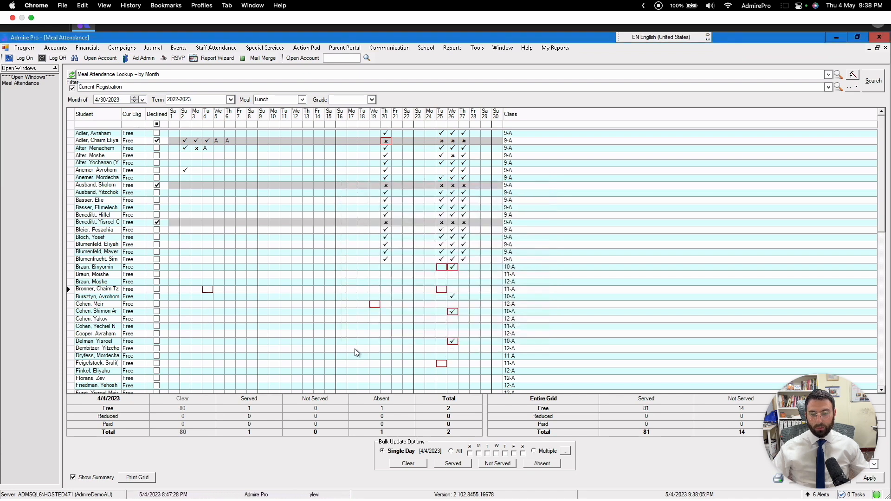
{"action": "left_click", "coordinate": [208, 291]}
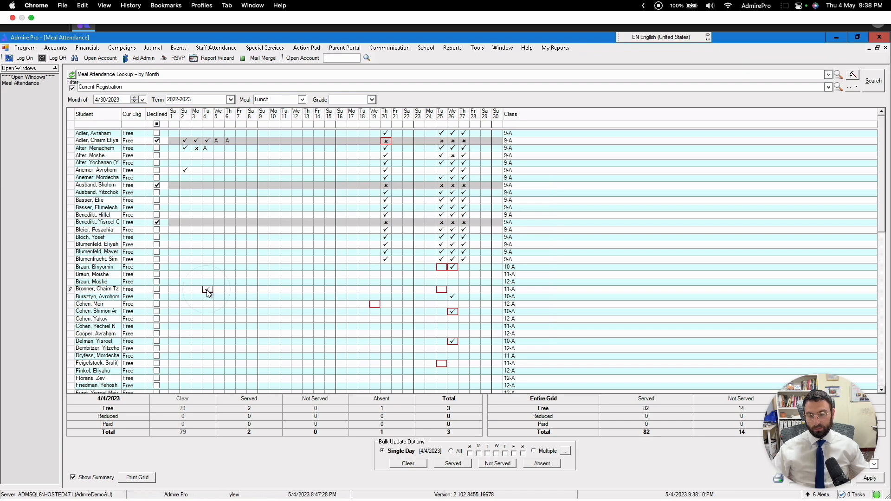
{"action": "left_click", "coordinate": [208, 290]}
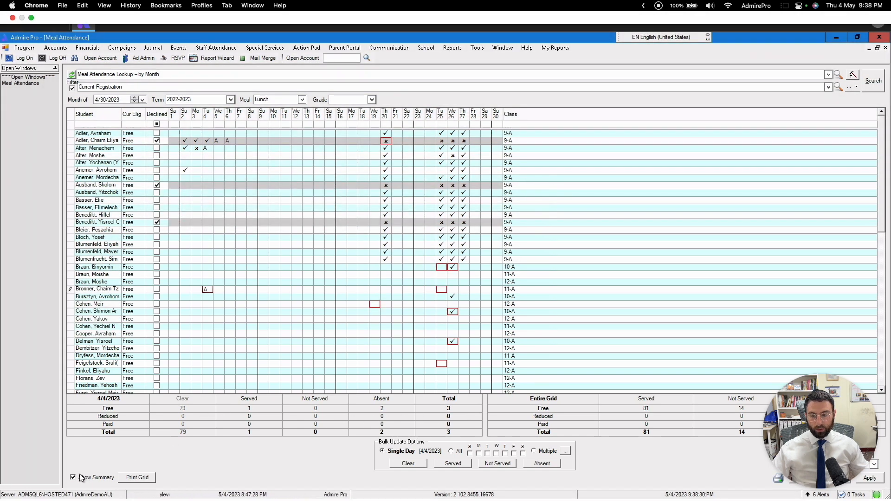
Hide the meal attendance summary and show it again.
{"action": "left_click", "coordinate": [73, 477]}
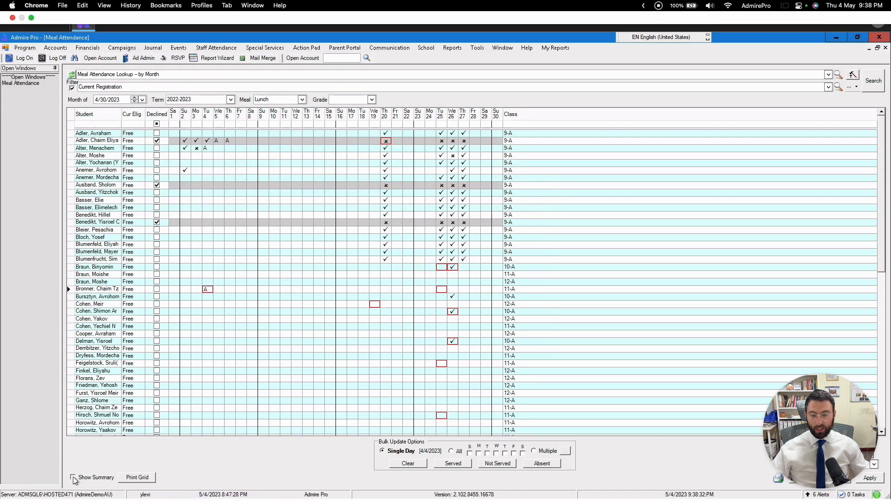
{"action": "left_click", "coordinate": [73, 477]}
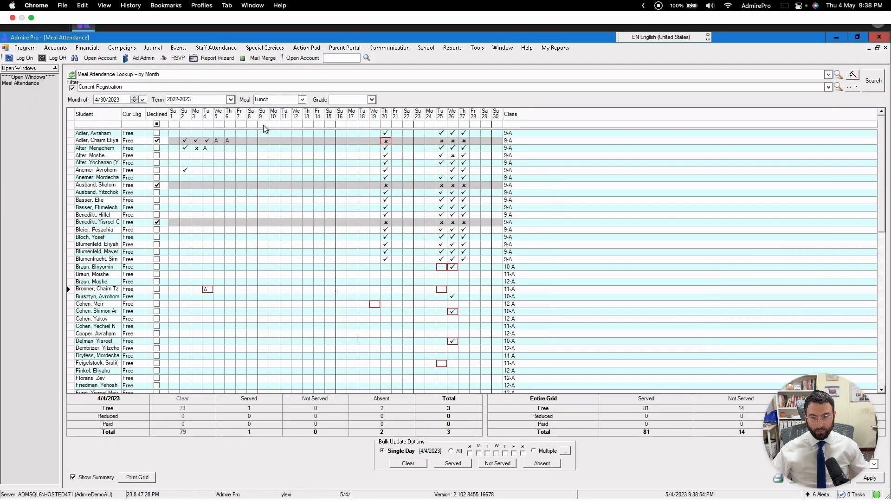
Bulk-update the single day April 9, marking the listed students' lunch as served.
{"action": "left_click", "coordinate": [263, 124]}
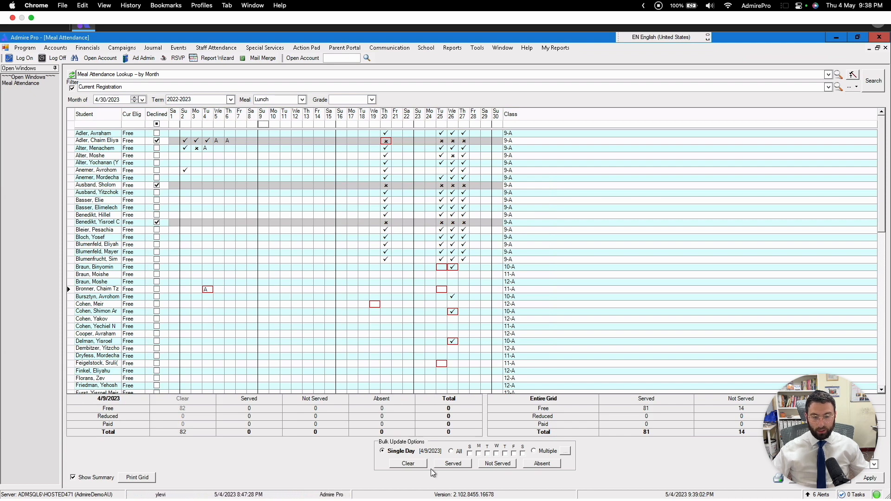
{"action": "left_click", "coordinate": [464, 464]}
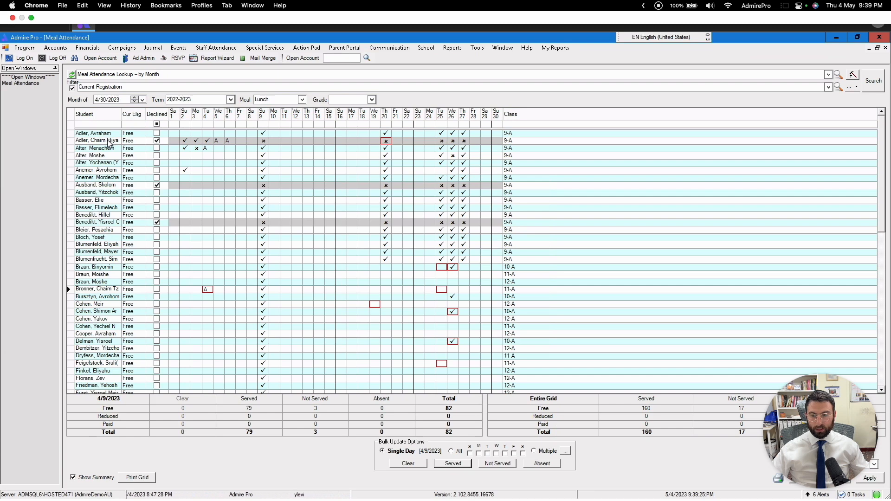
Cycle the first declined student's April 9 lunch status through its options and back to not served.
{"action": "left_click", "coordinate": [264, 142]}
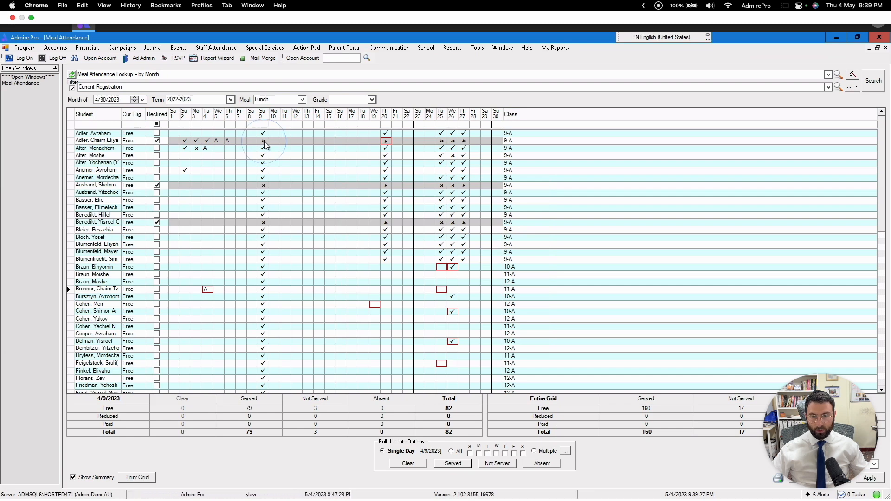
{"action": "left_click", "coordinate": [265, 145]}
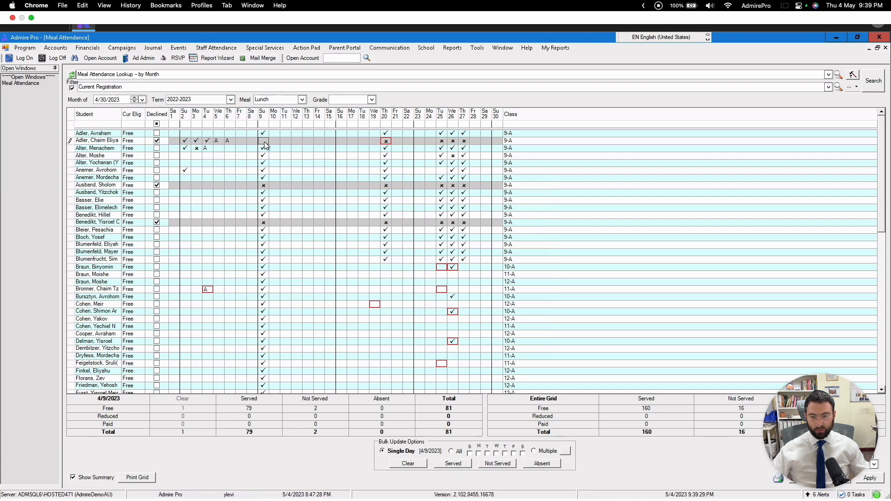
{"action": "left_click", "coordinate": [265, 145]}
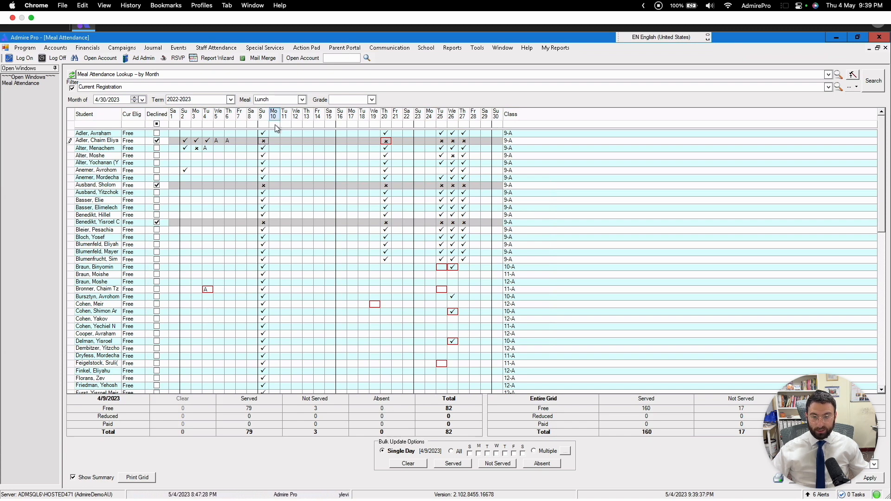
Bulk-update the single day April 10 to not served and to absent, and clear that day's statuses.
{"action": "left_click", "coordinate": [275, 125]}
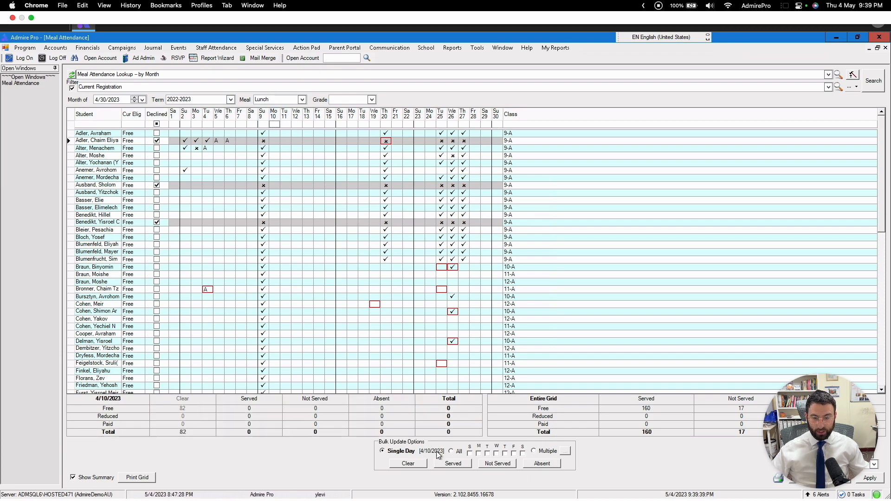
{"action": "left_click", "coordinate": [500, 464]}
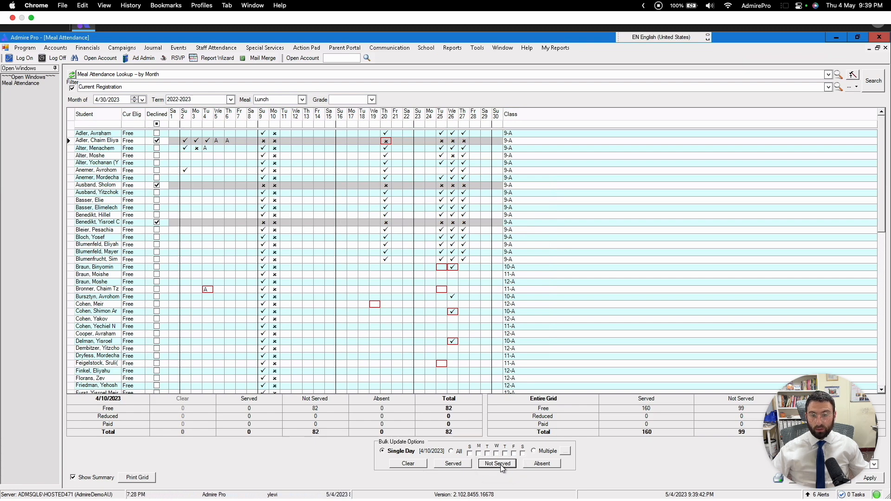
{"action": "left_click", "coordinate": [541, 464]}
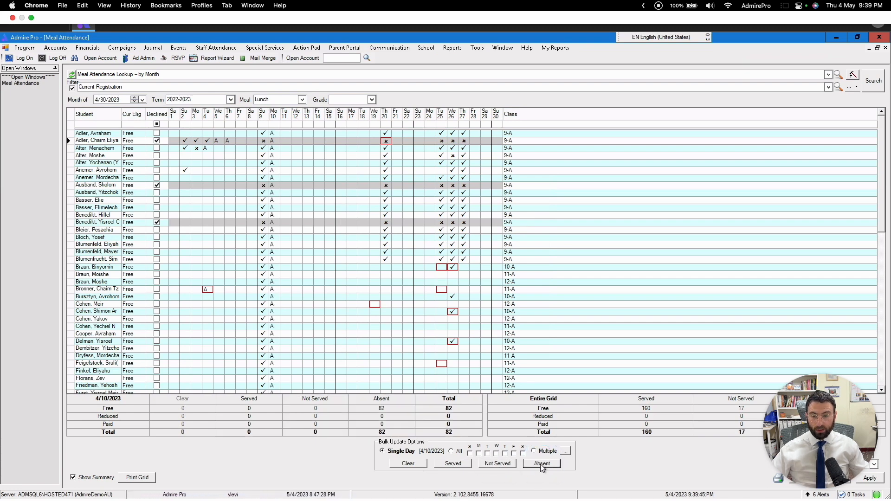
{"action": "left_click", "coordinate": [400, 465]}
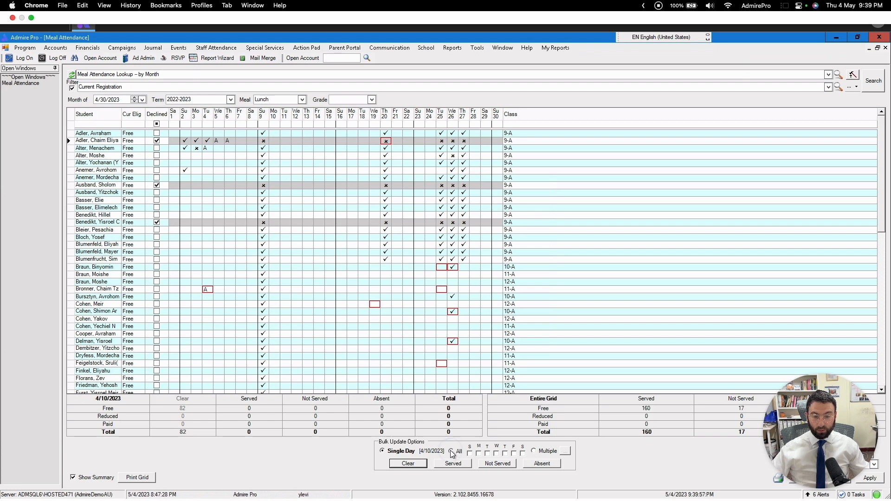
Bulk-update all Sundays through Thursdays of the month, marking the listed students' lunch as served.
{"action": "left_click", "coordinate": [451, 452]}
{"action": "left_click", "coordinate": [470, 453]}
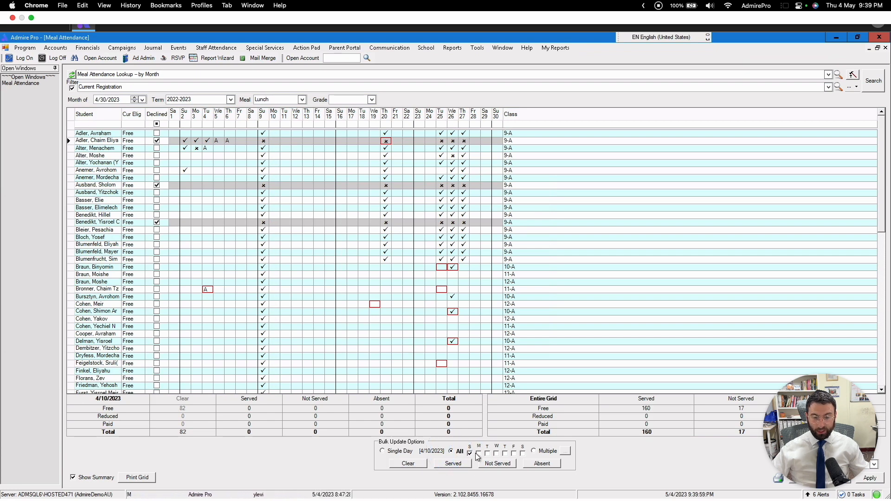
{"action": "left_click", "coordinate": [478, 453]}
{"action": "left_click", "coordinate": [487, 453]}
{"action": "left_click", "coordinate": [497, 454]}
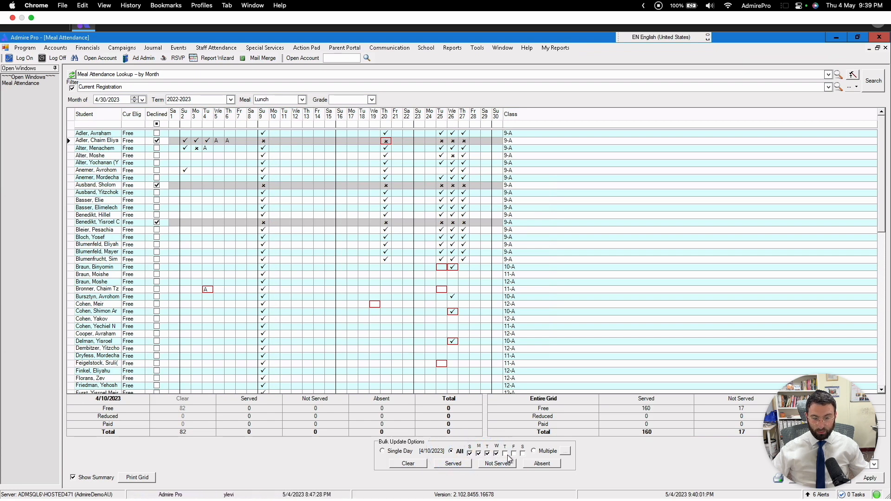
{"action": "left_click", "coordinate": [505, 454]}
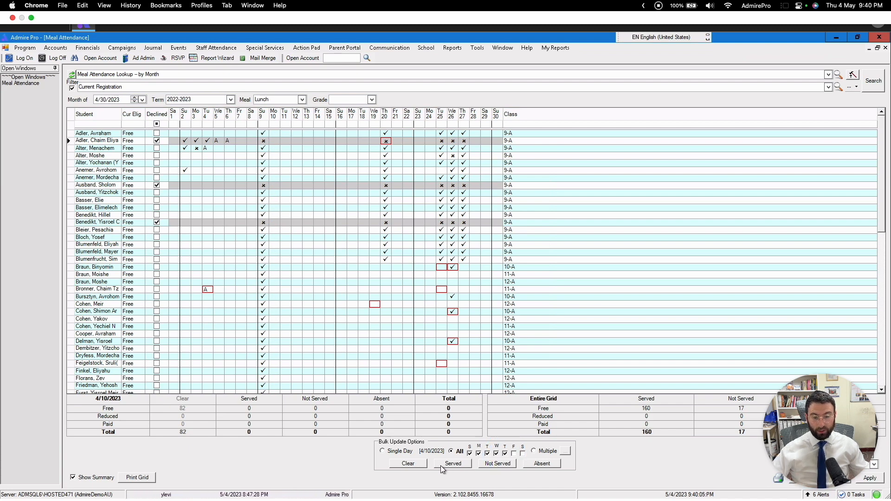
{"action": "left_click", "coordinate": [460, 466]}
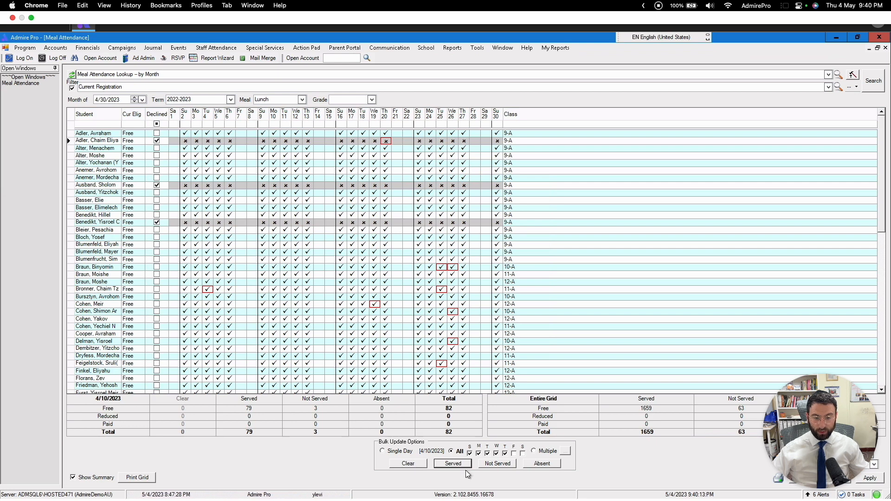
Switch bulk updating to multiple dates, keep the Sunday-to-Thursday April dates selected, and confirm.
{"action": "left_click", "coordinate": [534, 452]}
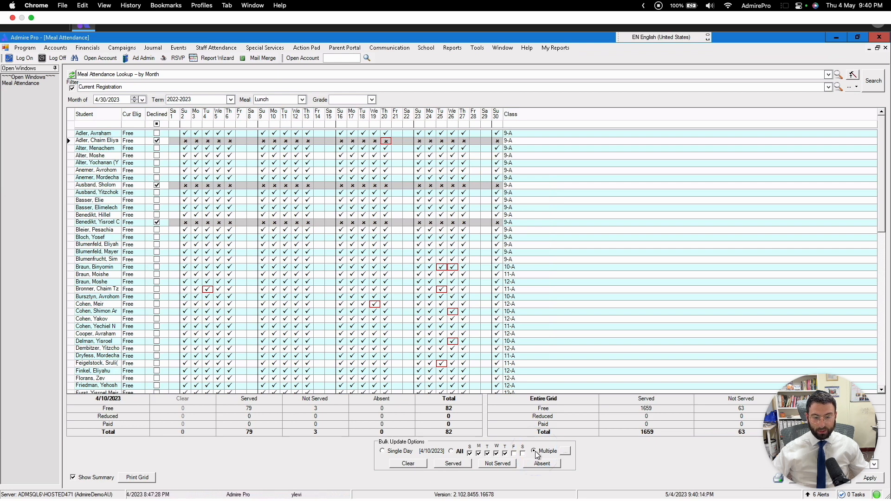
{"action": "left_click", "coordinate": [565, 451]}
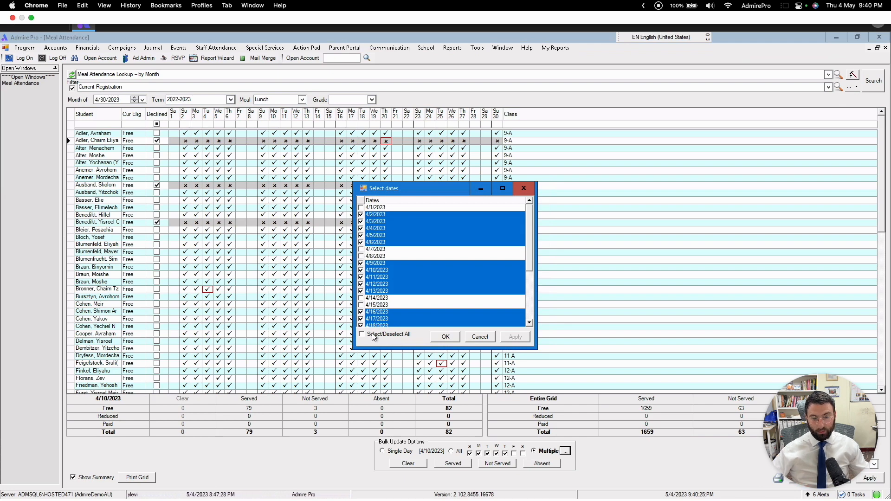
{"action": "left_click", "coordinate": [447, 337]}
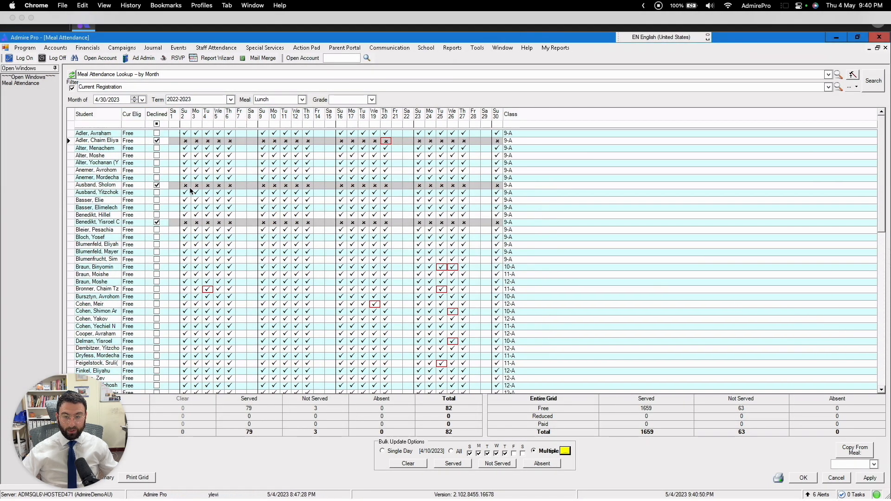
{"action": "left_click", "coordinate": [803, 479]}
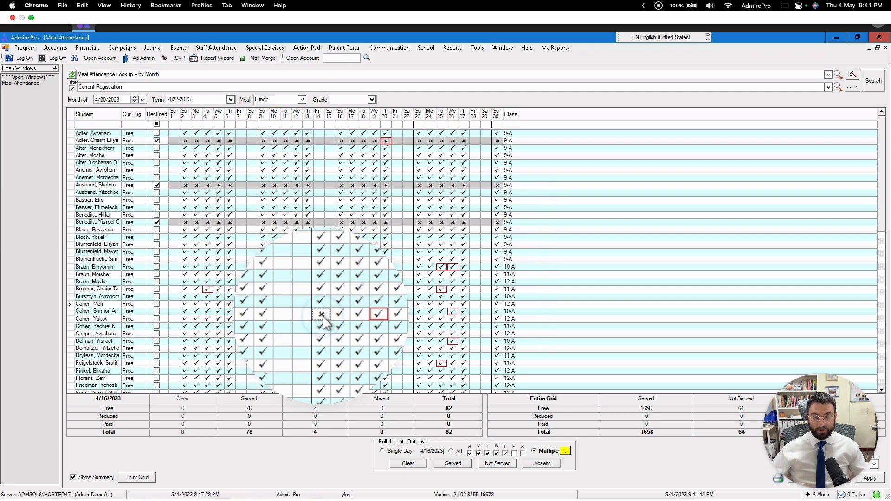
Mark the April 16 lunch as absent for the 12-A student whose April 19 cell is outlined in red.
{"action": "left_click", "coordinate": [320, 313]}
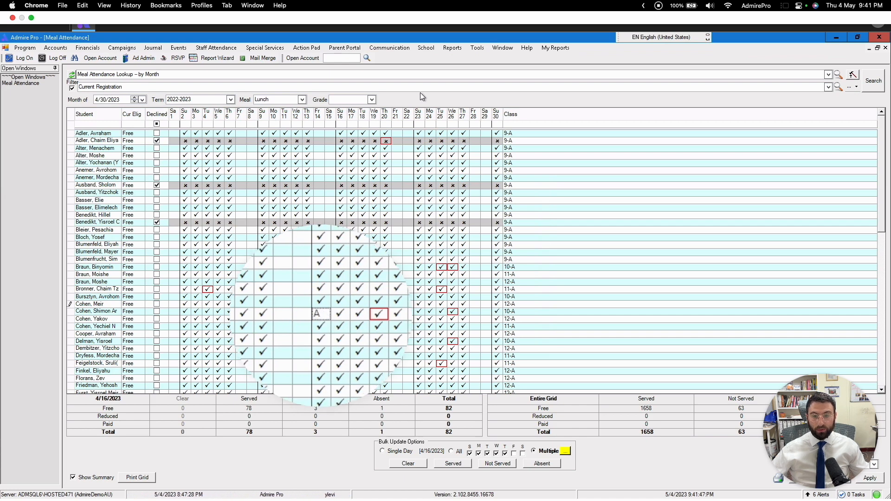
Set Option of Absent Status to No in the School Meal Attendance system preferences, save it, and close the preferences.
{"action": "left_click", "coordinate": [475, 50]}
{"action": "mouse_move", "coordinate": [490, 72]}
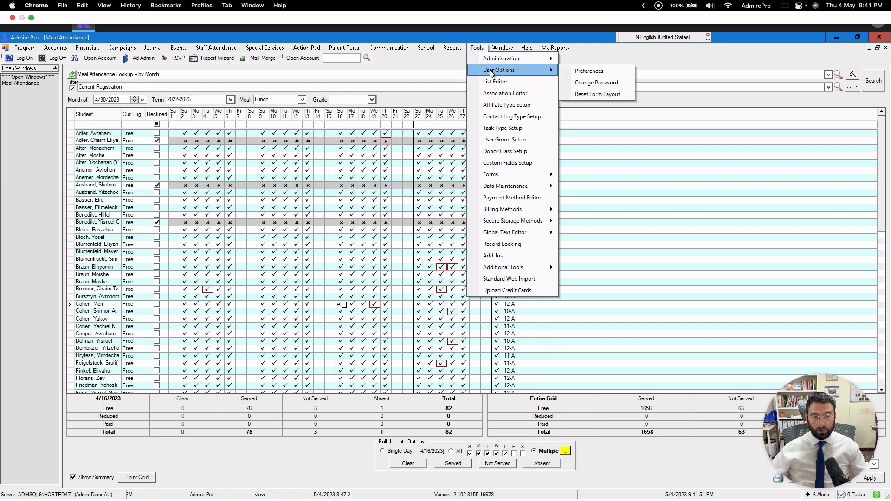
{"action": "left_click", "coordinate": [594, 74]}
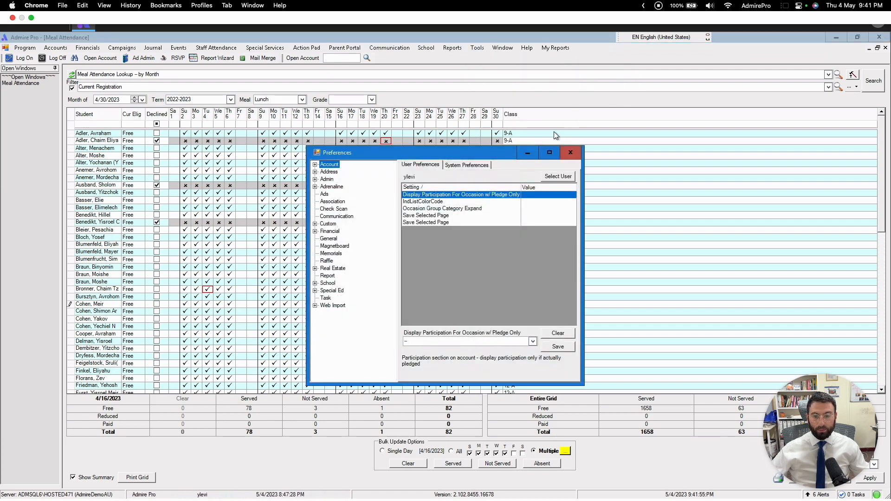
{"action": "left_click", "coordinate": [316, 283]}
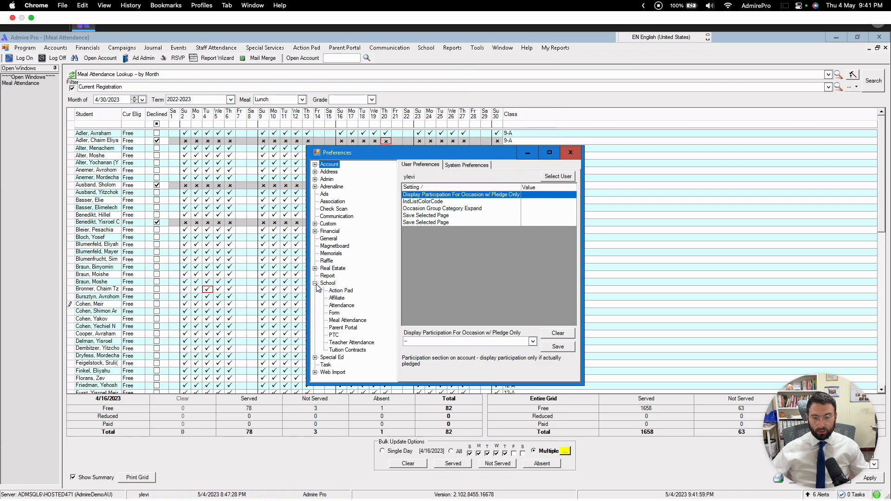
{"action": "left_click", "coordinate": [341, 322]}
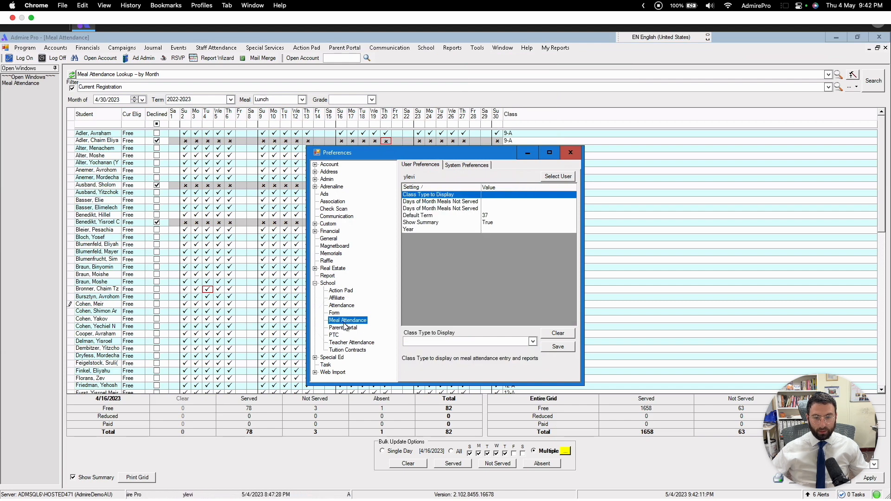
{"action": "left_click", "coordinate": [468, 166]}
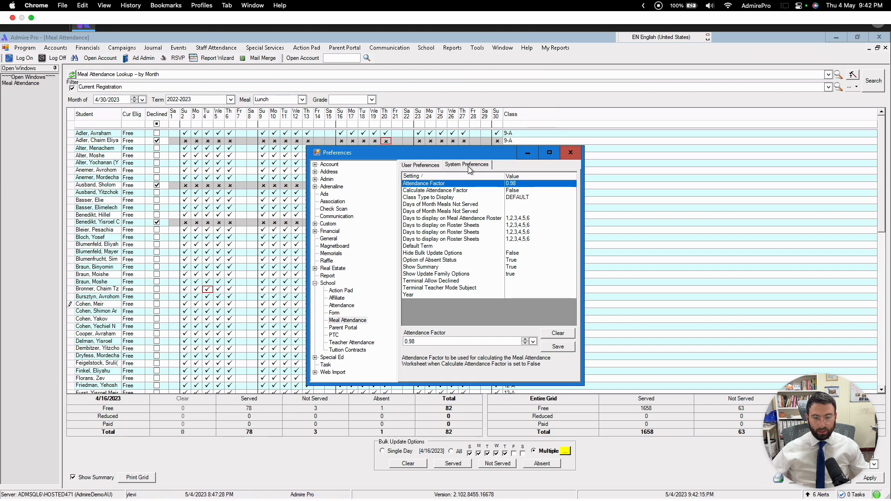
{"action": "left_click", "coordinate": [419, 261]}
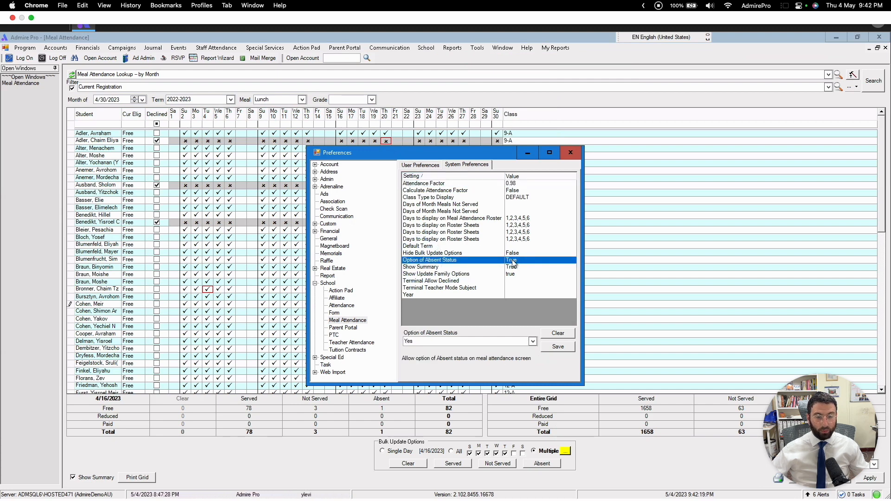
{"action": "left_click", "coordinate": [533, 342]}
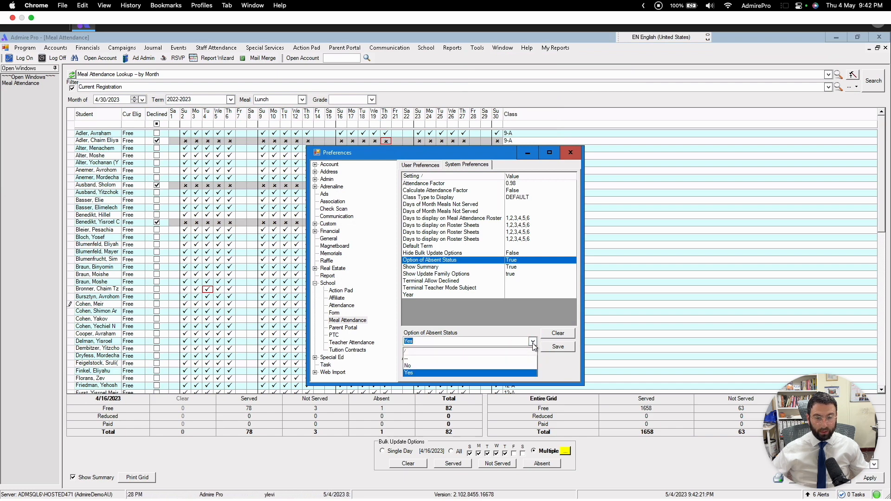
{"action": "left_click", "coordinate": [421, 366]}
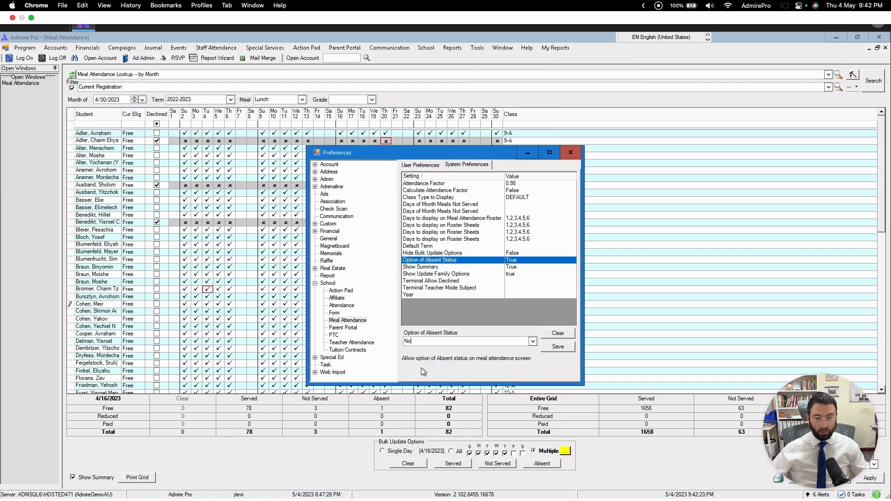
{"action": "left_click", "coordinate": [570, 346]}
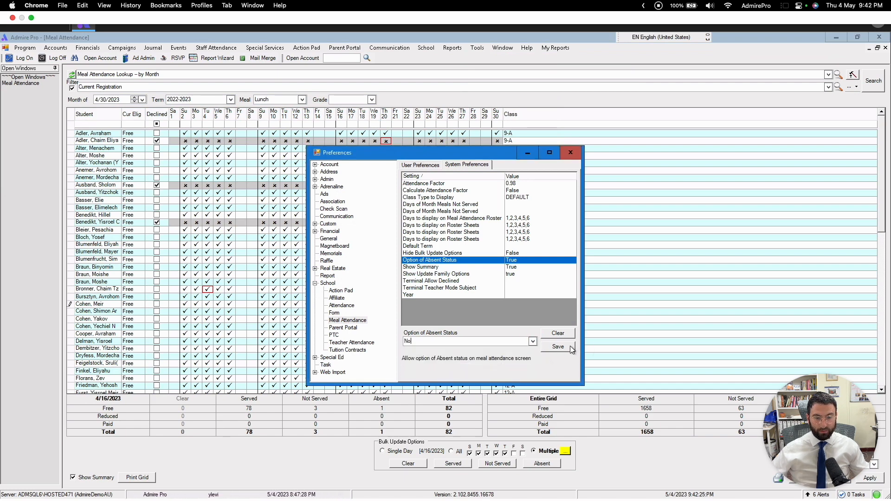
{"action": "left_click", "coordinate": [567, 157]}
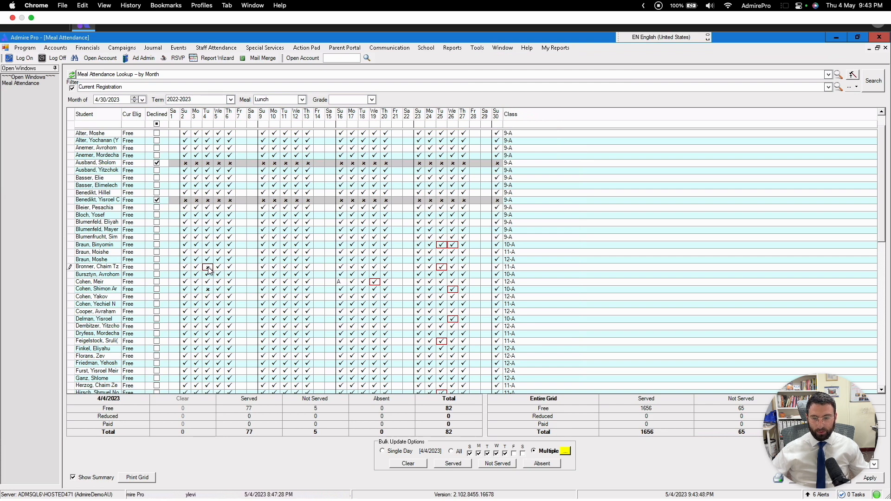
Mark the 11-A student's red-outlined April 4 lunch as not served.
{"action": "left_click", "coordinate": [208, 269]}
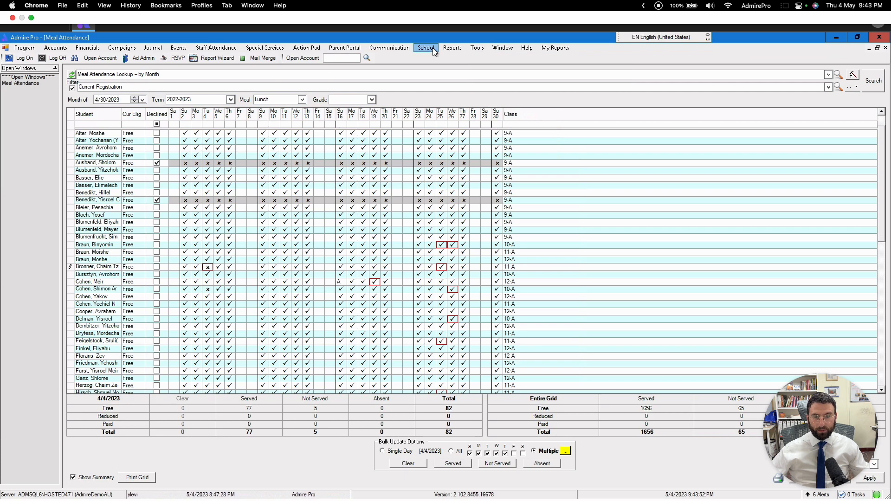
Set Option of Absent Status to Yes in the School Meal Attendance system preferences and save it.
{"action": "left_click", "coordinate": [478, 49]}
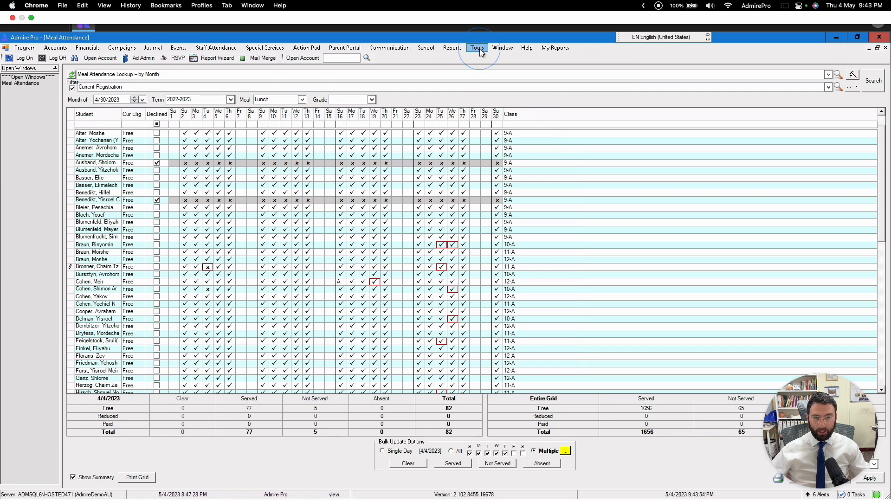
{"action": "mouse_move", "coordinate": [495, 76]}
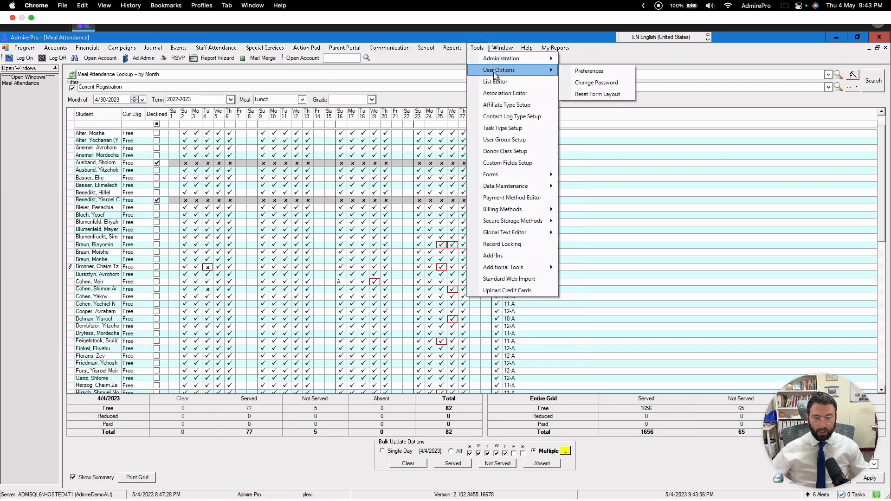
{"action": "left_click", "coordinate": [580, 69]}
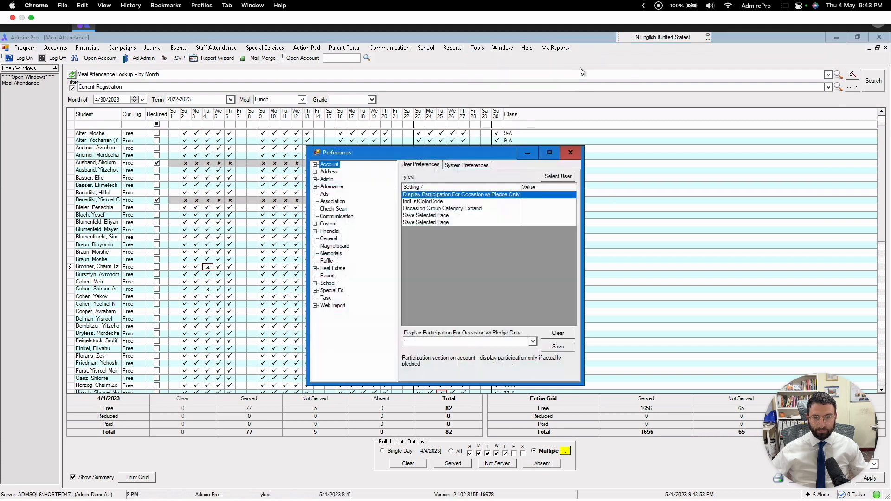
{"action": "left_click", "coordinate": [316, 283]}
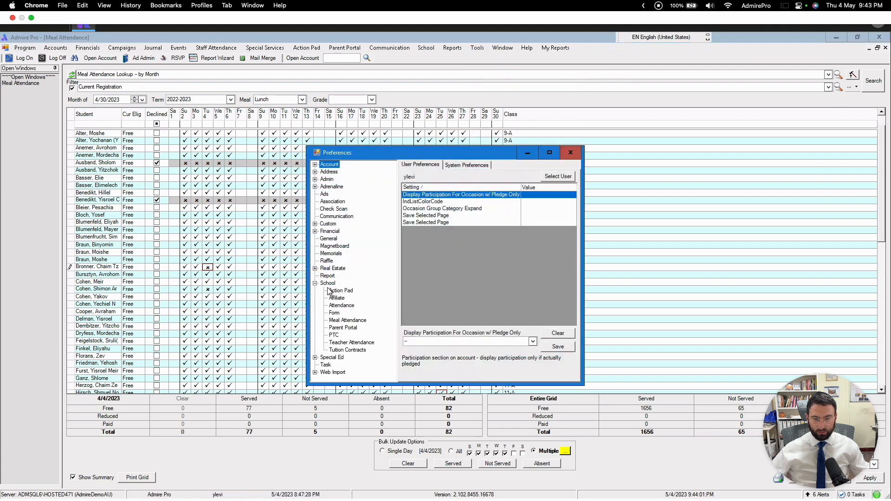
{"action": "left_click", "coordinate": [339, 321]}
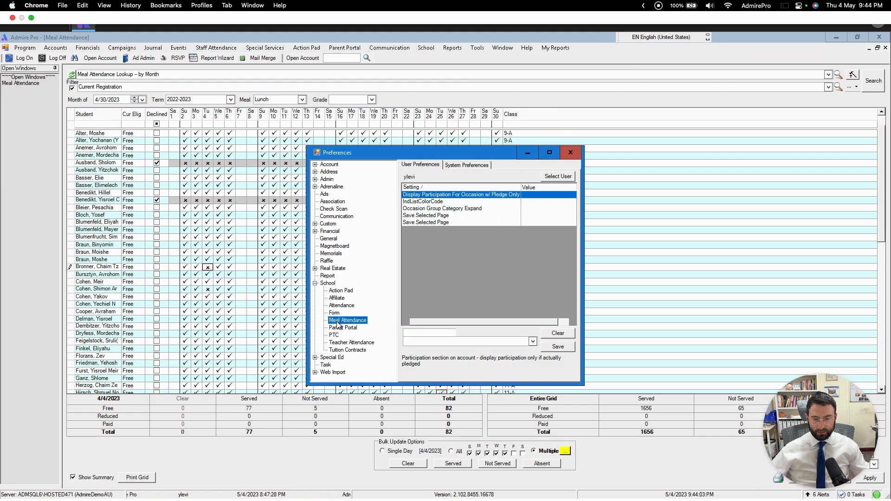
{"action": "left_click", "coordinate": [462, 165]}
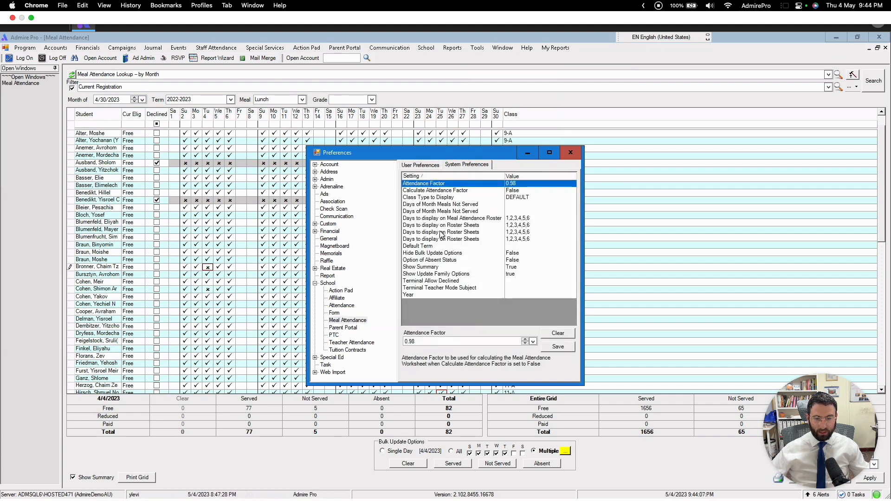
{"action": "left_click", "coordinate": [424, 258]}
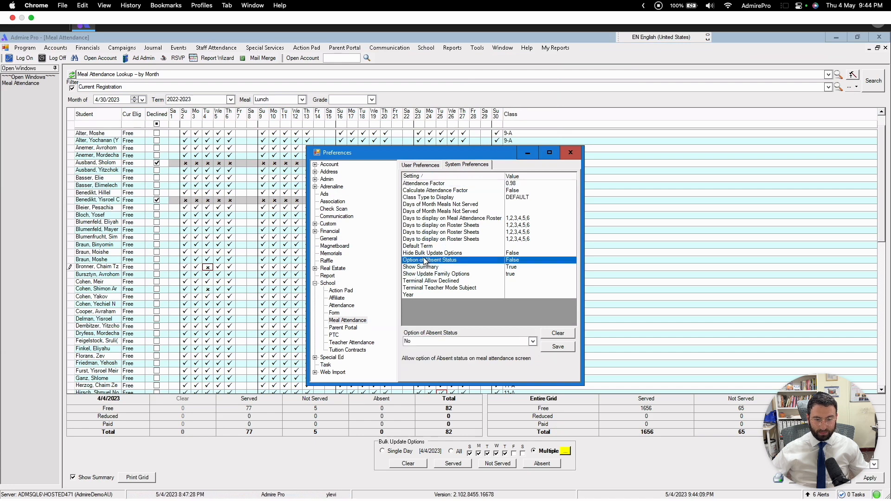
{"action": "left_click", "coordinate": [531, 342]}
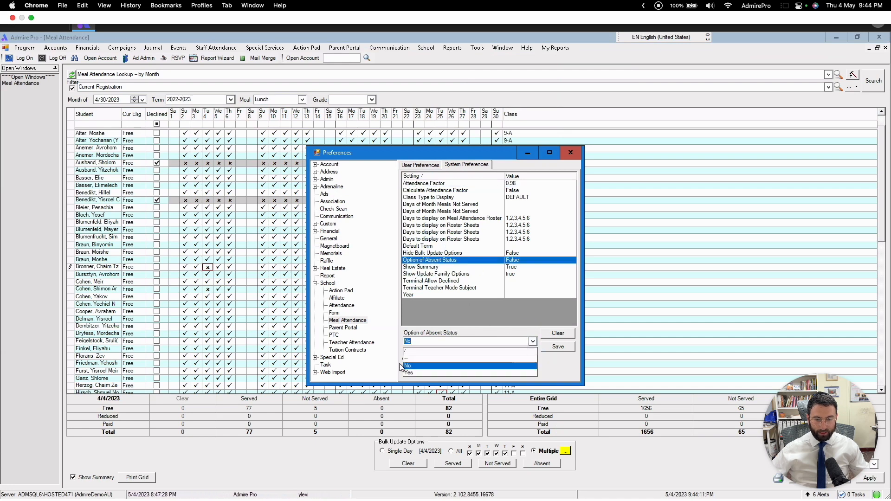
{"action": "left_click", "coordinate": [415, 373]}
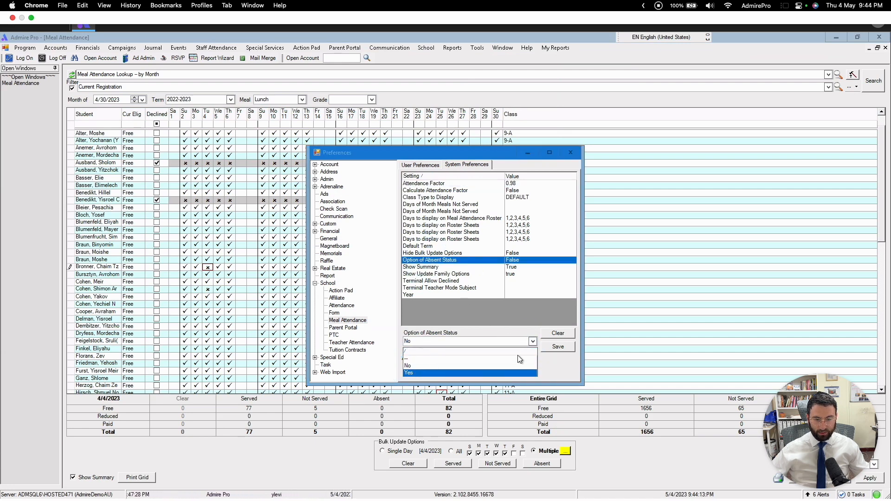
{"action": "left_click", "coordinate": [547, 349]}
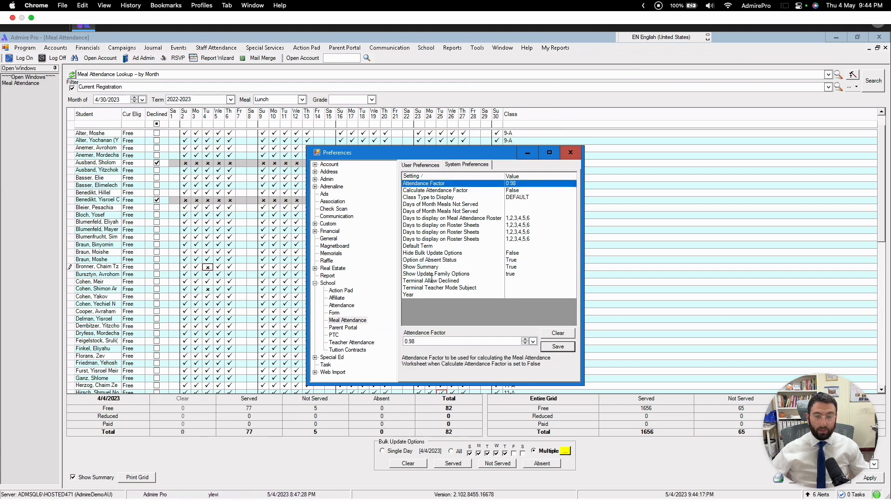
View the user-level preferences for Meal Attendance.
{"action": "left_click", "coordinate": [413, 165]}
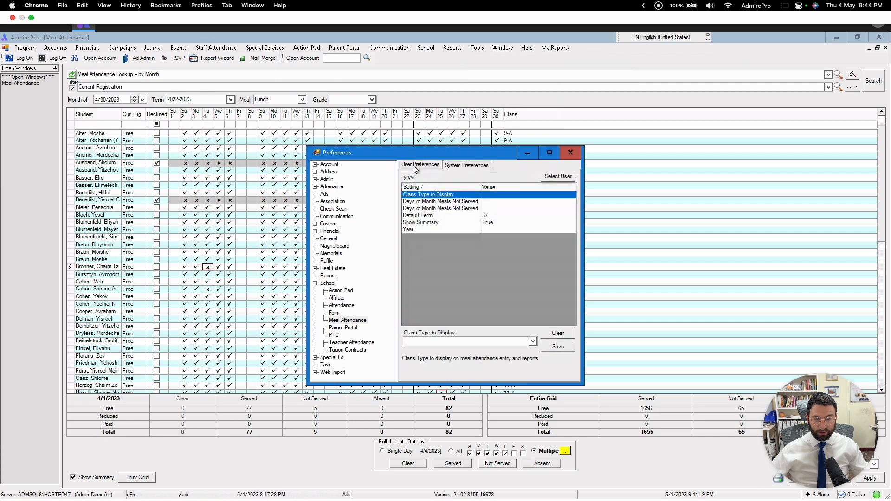
Set Default Term to 2022-2023 in the School Meal Attendance user preferences and save it.
{"action": "left_click", "coordinate": [422, 216]}
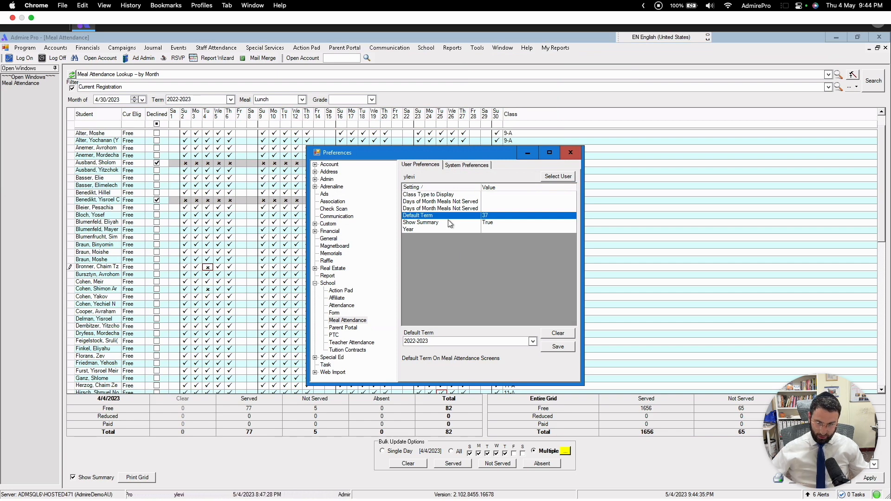
{"action": "left_click", "coordinate": [333, 284]}
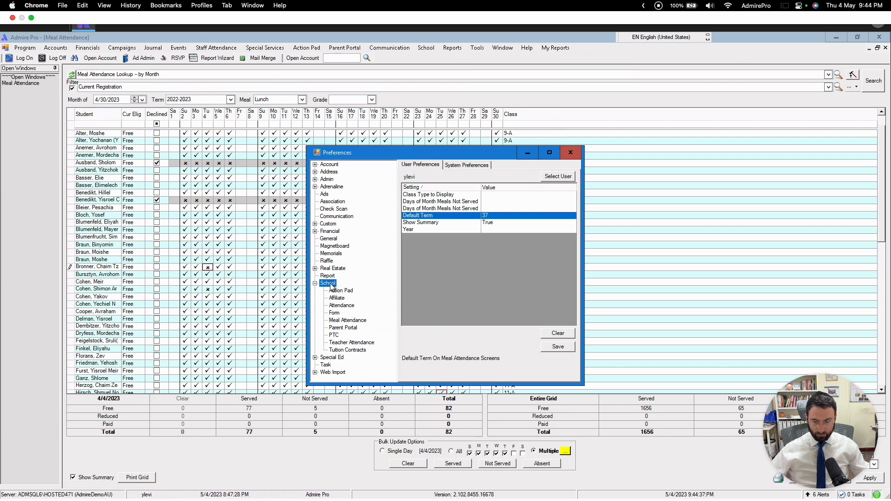
{"action": "left_click", "coordinate": [348, 320]}
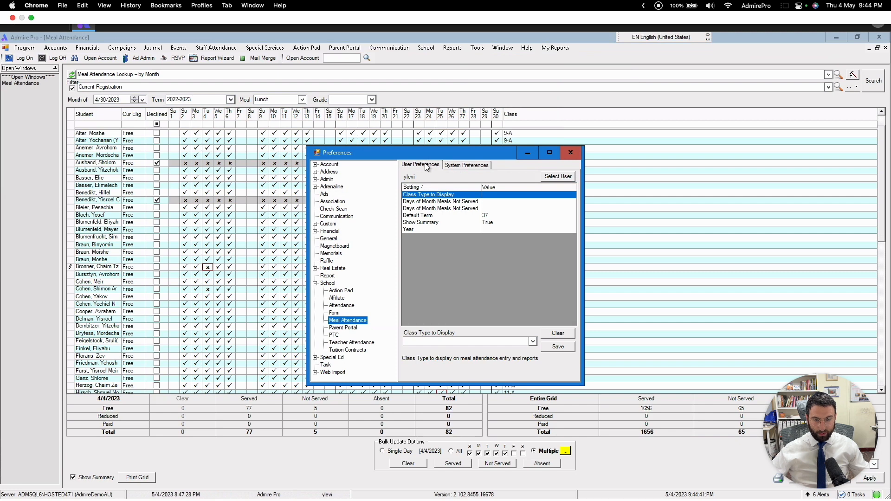
{"action": "left_click", "coordinate": [419, 217]}
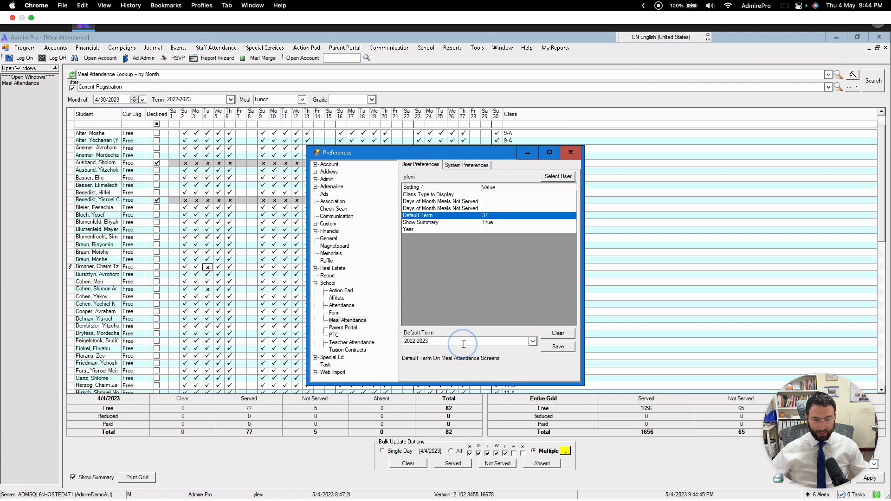
{"action": "left_click", "coordinate": [464, 344]}
{"action": "left_click", "coordinate": [533, 342]}
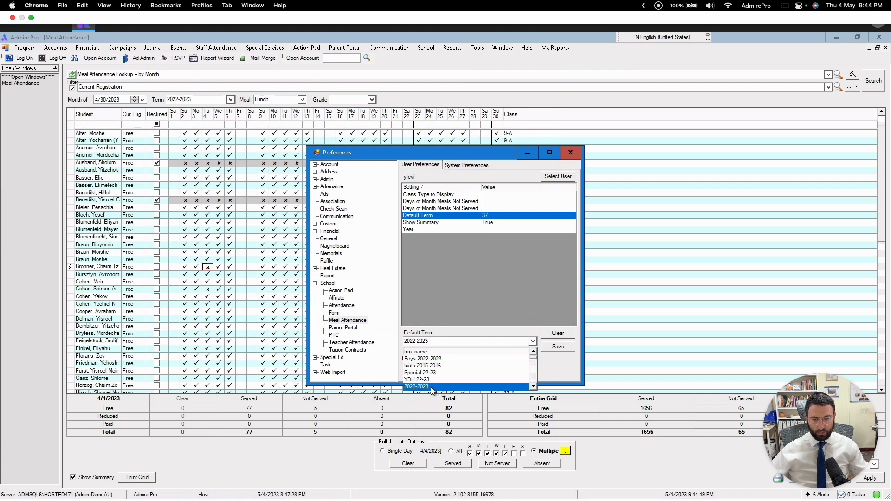
{"action": "left_click", "coordinate": [430, 387]}
{"action": "left_click", "coordinate": [563, 347]}
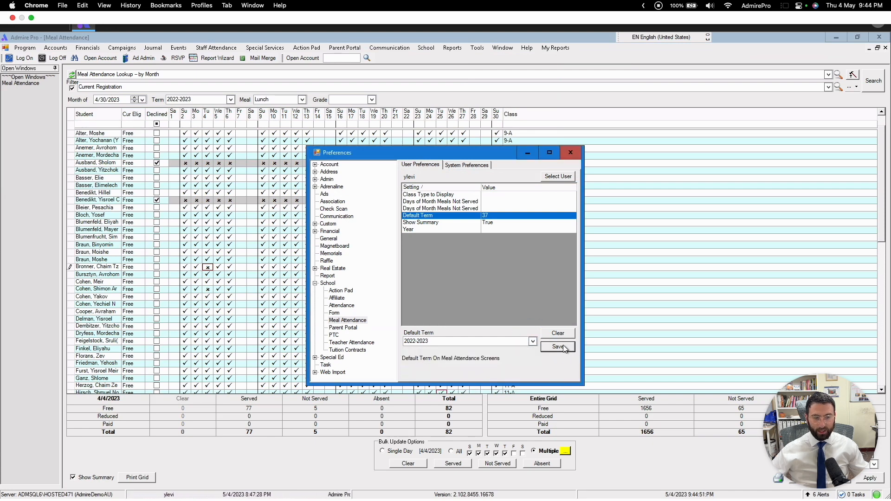